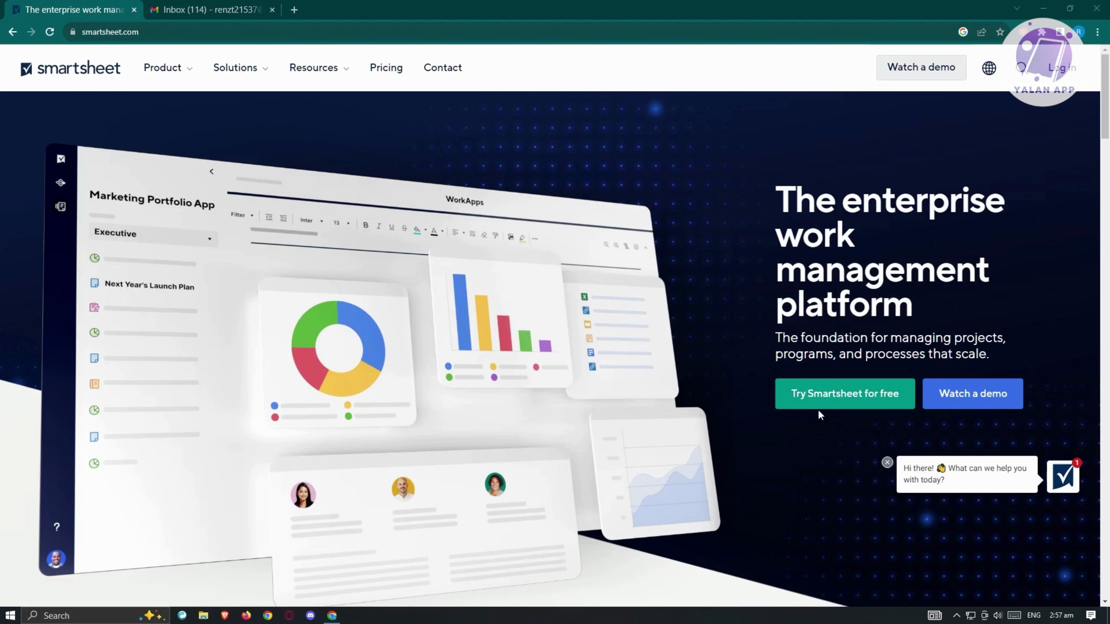
- Start the free Smartsheet trial by signing in with a Google account and accepting the User Agreement
click(840, 399)
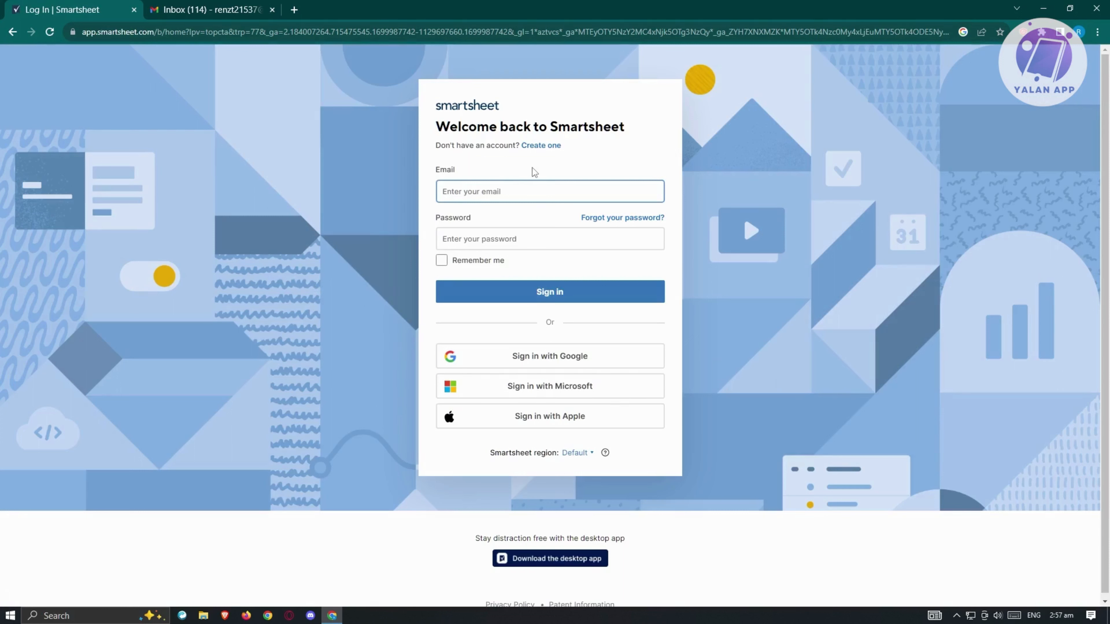
click(534, 357)
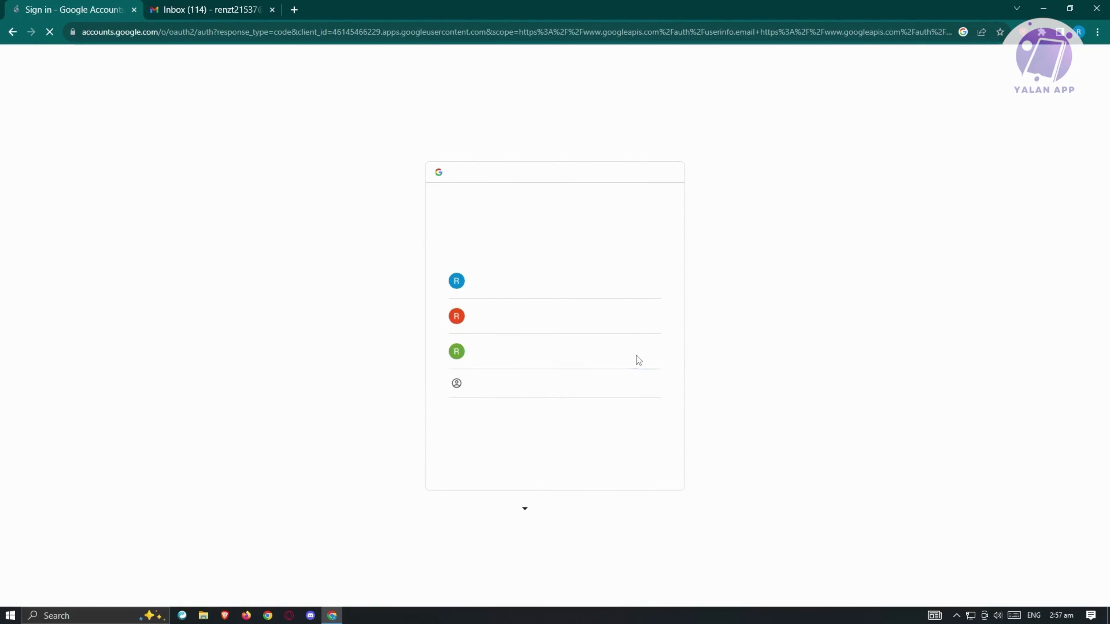
click(541, 321)
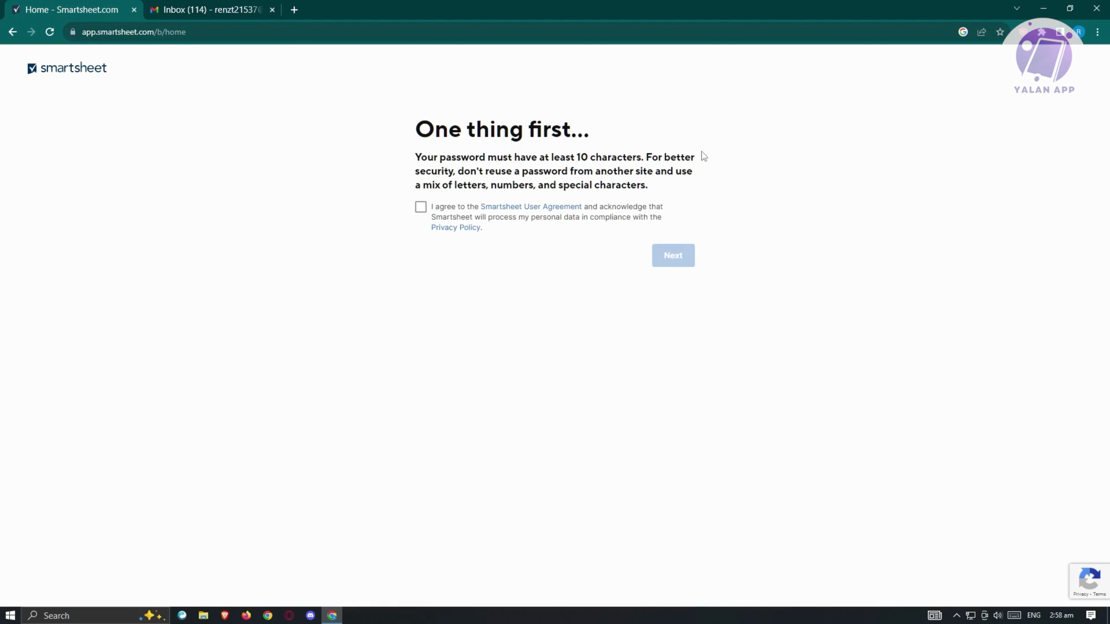
click(421, 209)
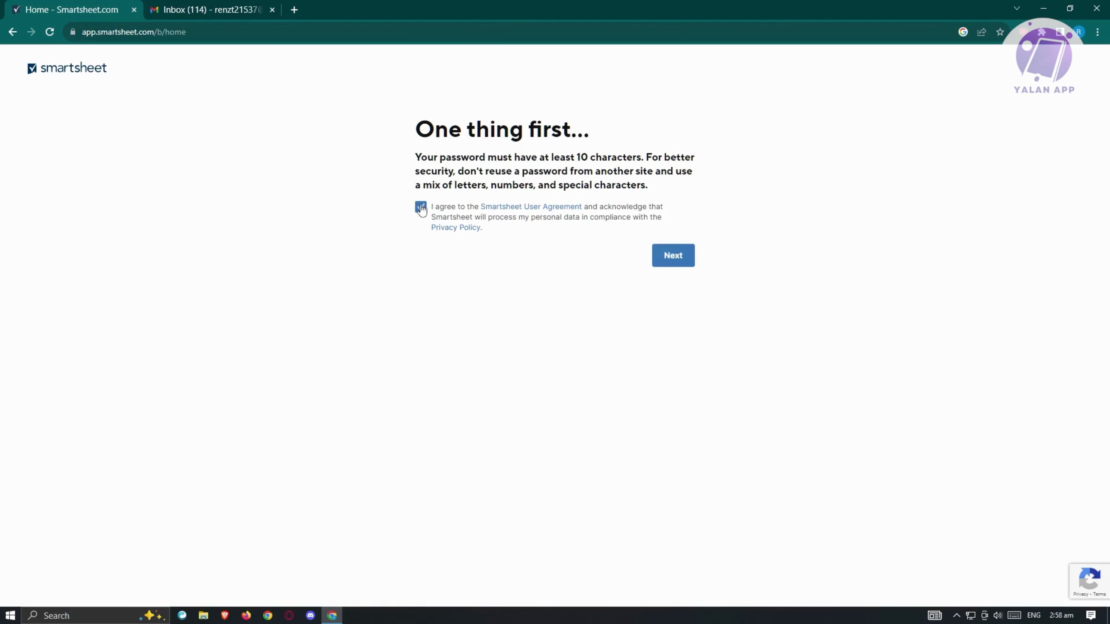
click(668, 258)
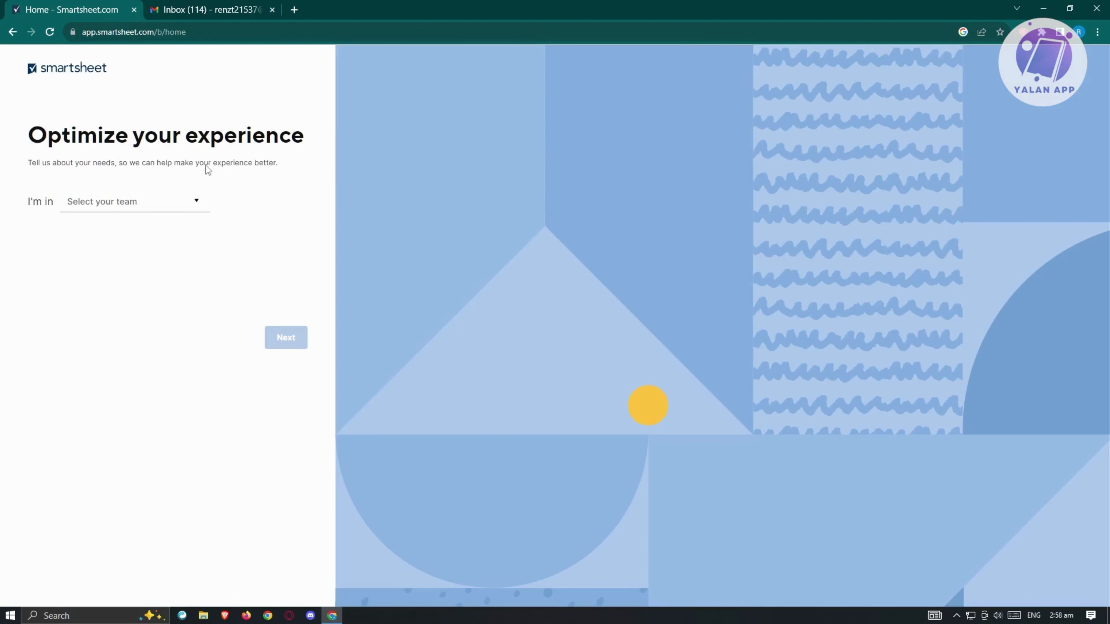
- Set the team to IT and choose IT requests and tickets, Project management and Remote work as the managed work types
click(197, 201)
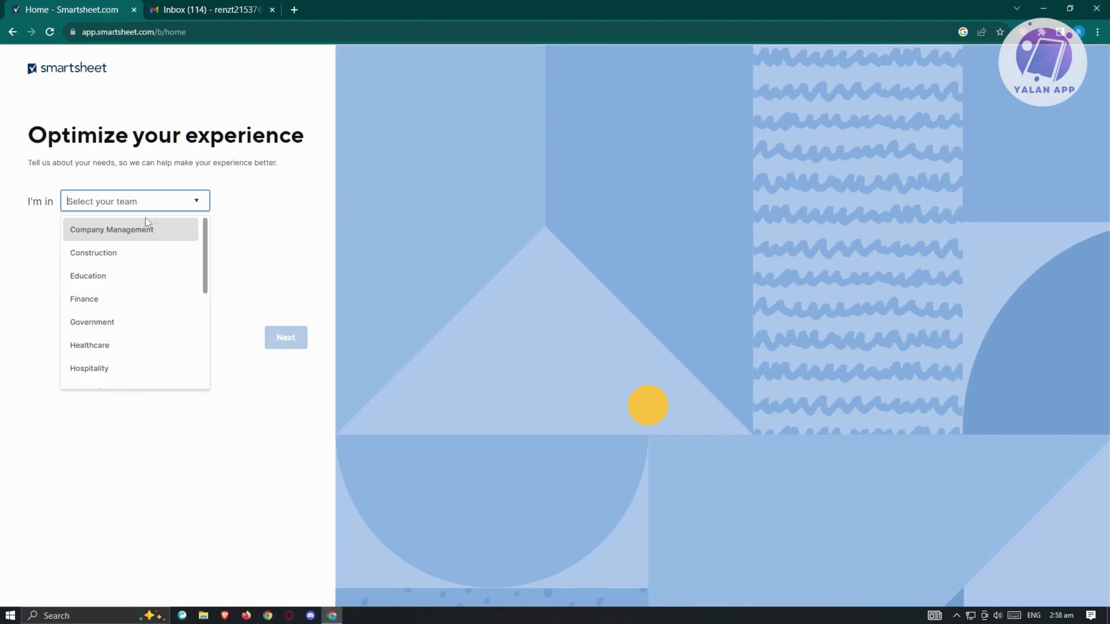
scroll(128, 312, down, 3)
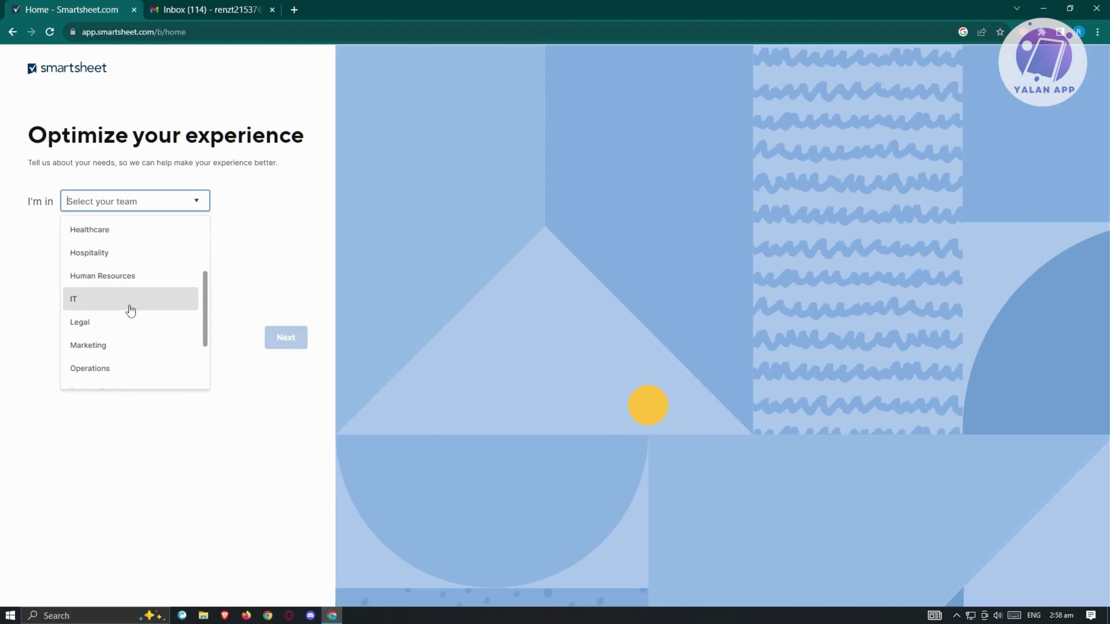
click(118, 305)
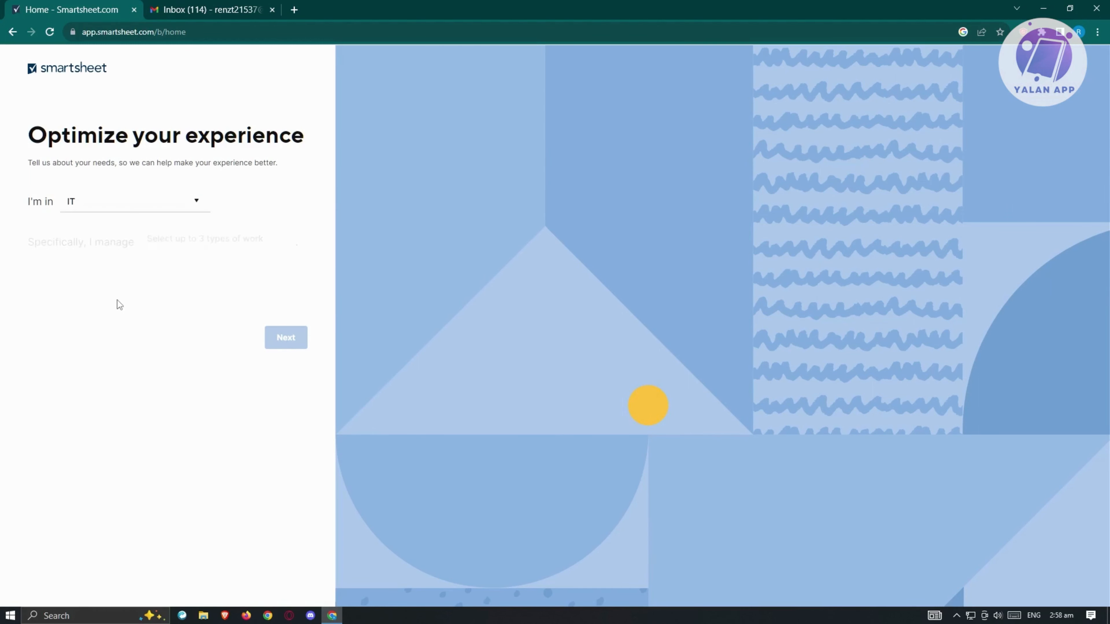
click(207, 239)
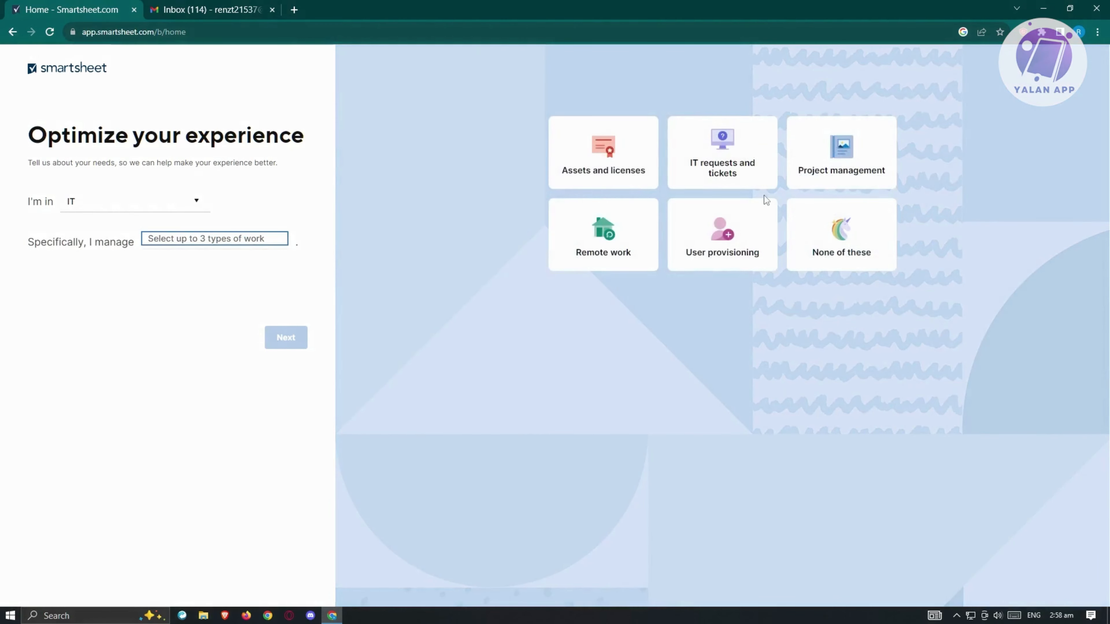
click(726, 161)
click(825, 155)
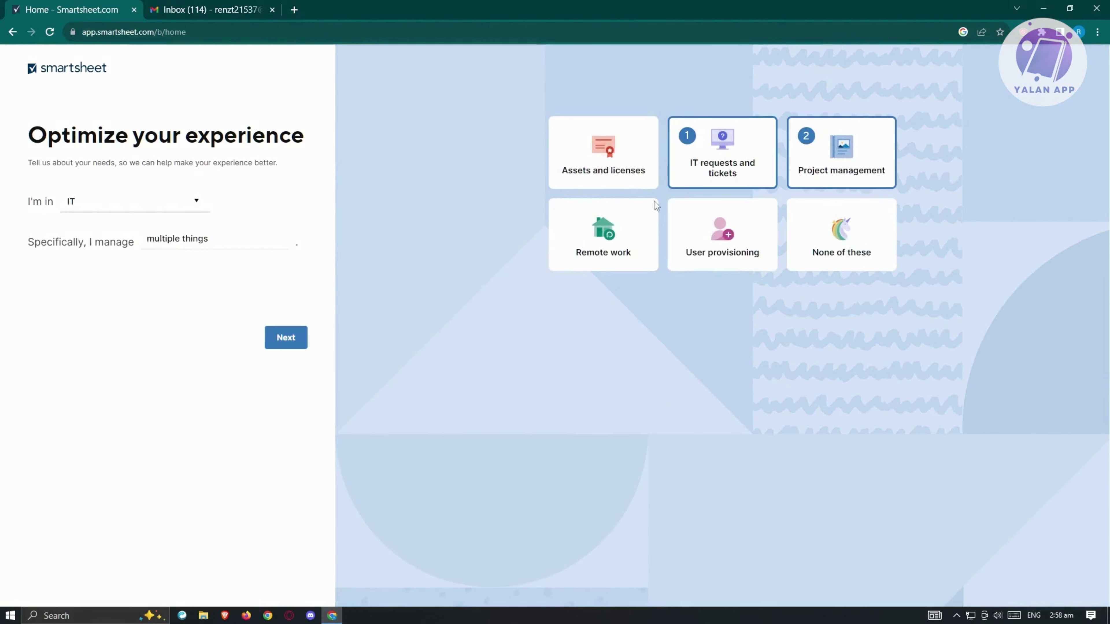
click(608, 226)
click(299, 341)
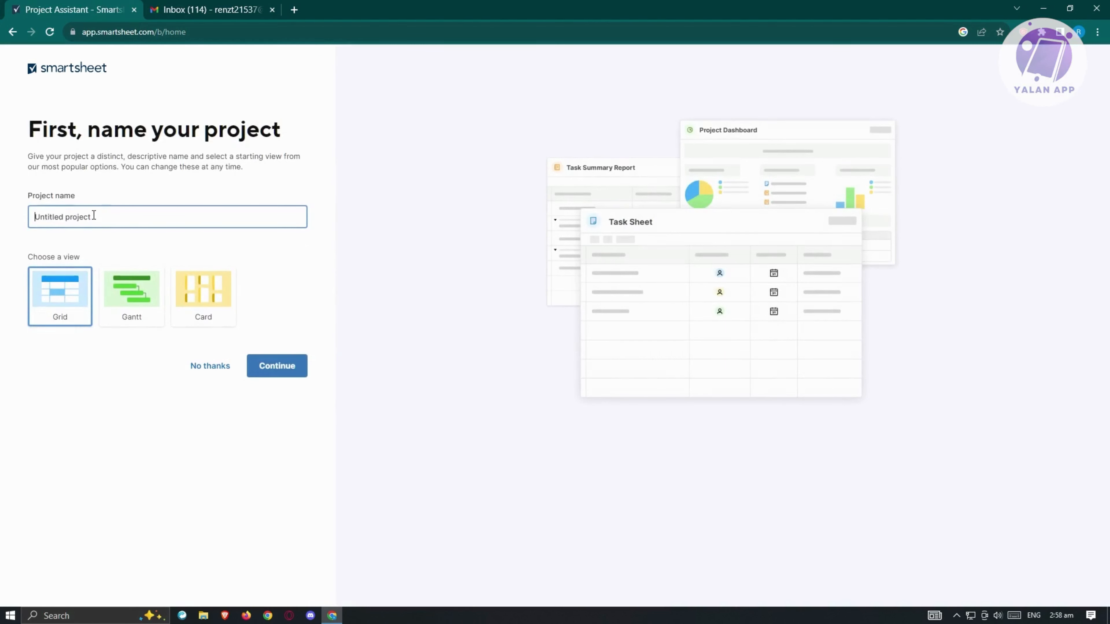
- Name the project FIRST PROJECT in Grid view and add the main tasks TASK 1 and TASK 2
text(FiRST PROJECT)
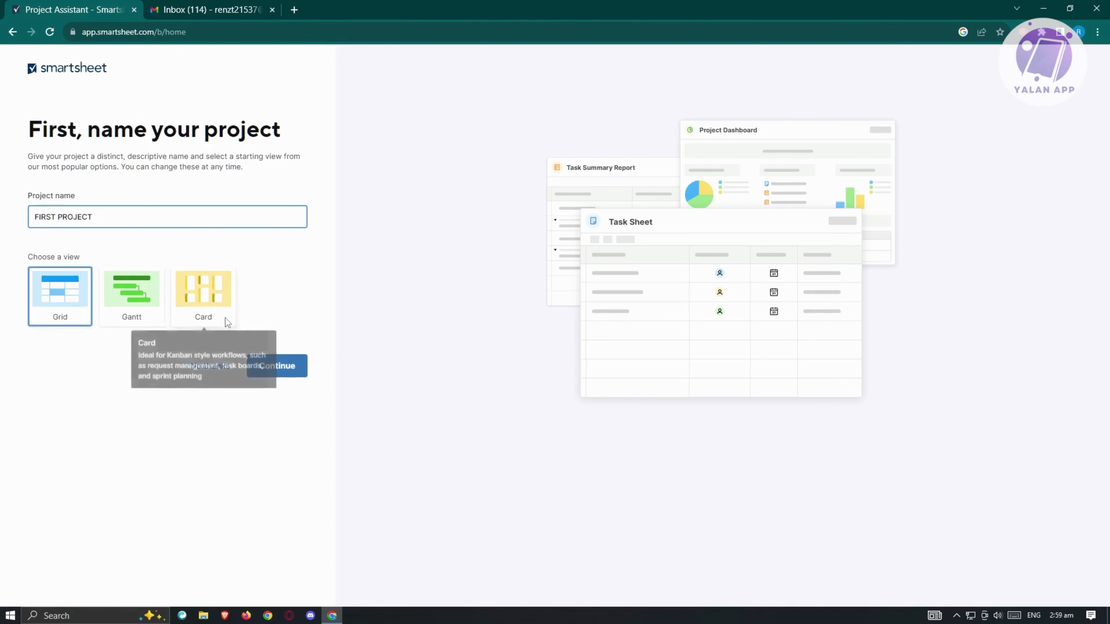
click(283, 381)
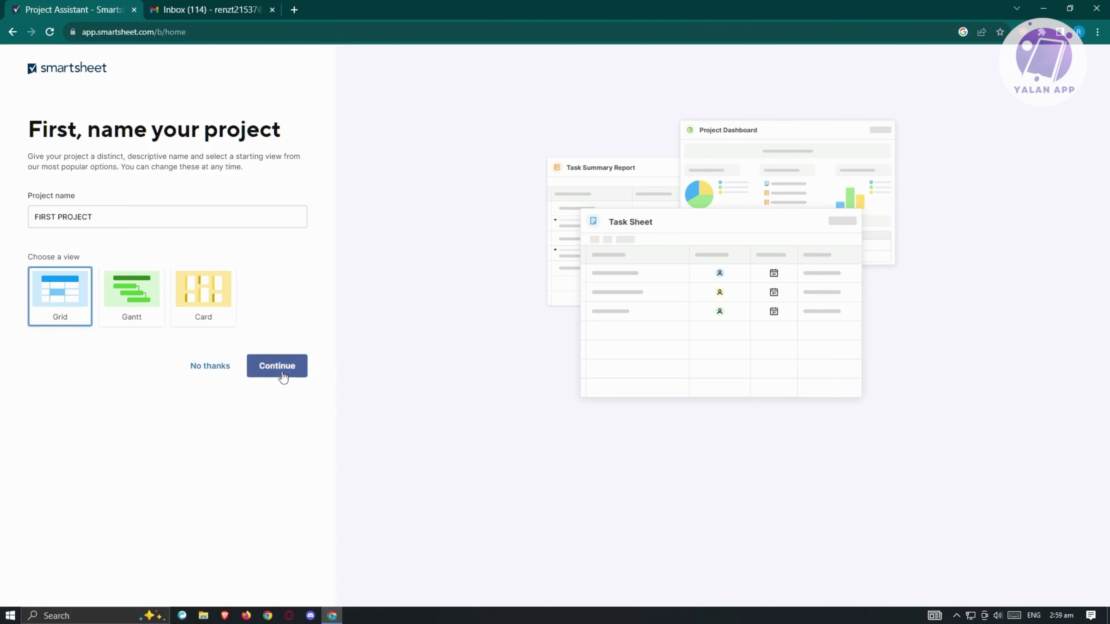
click(59, 217)
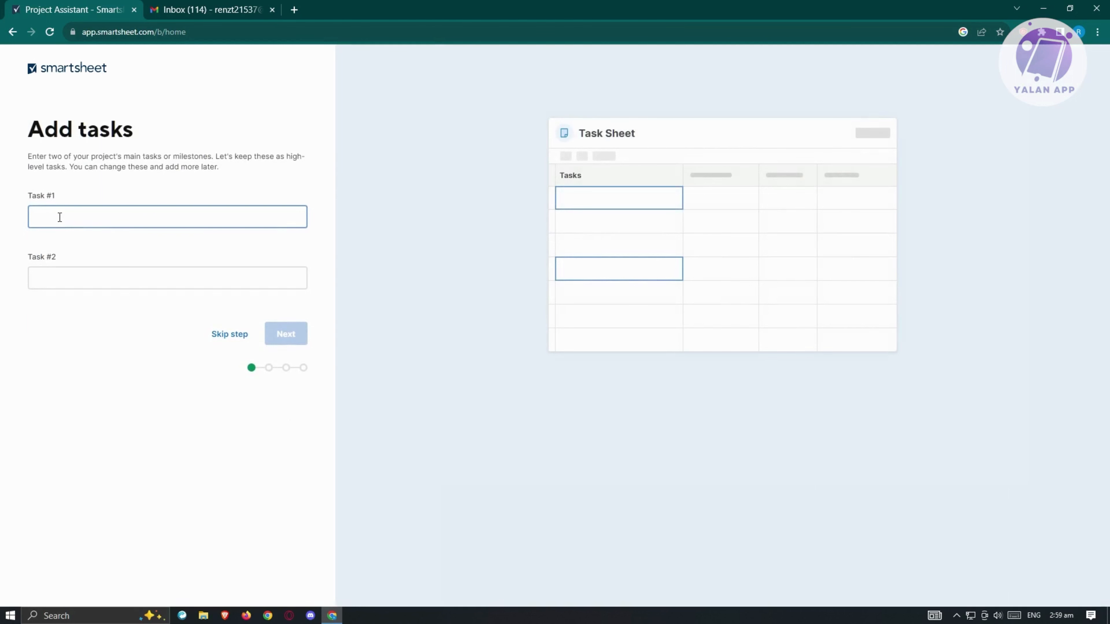
text(TASK 1)
click(109, 279)
text(T)
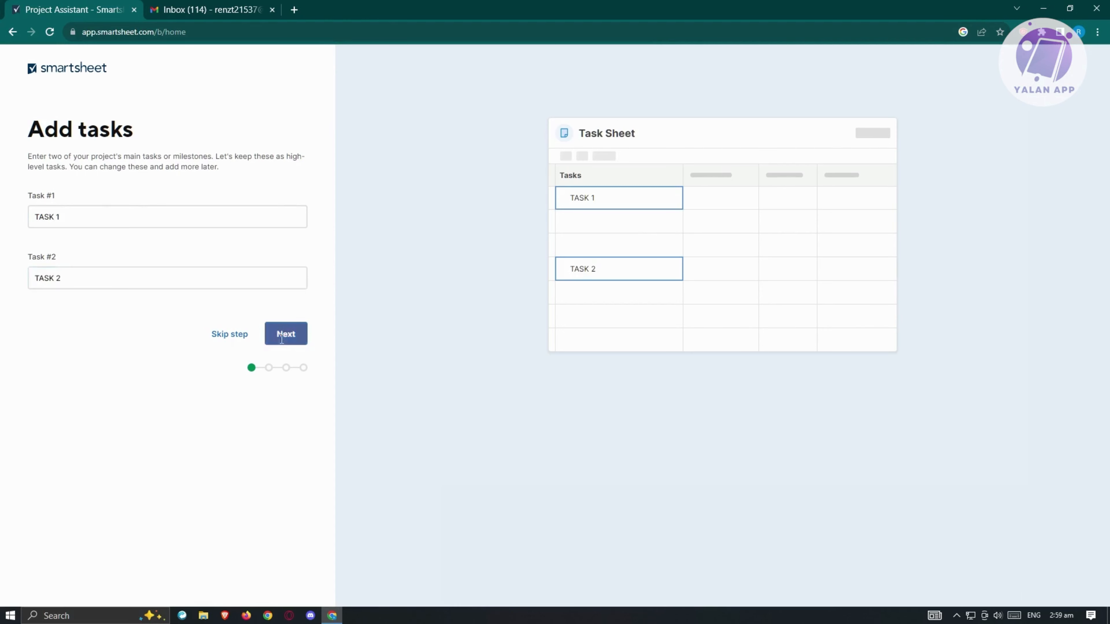
click(270, 340)
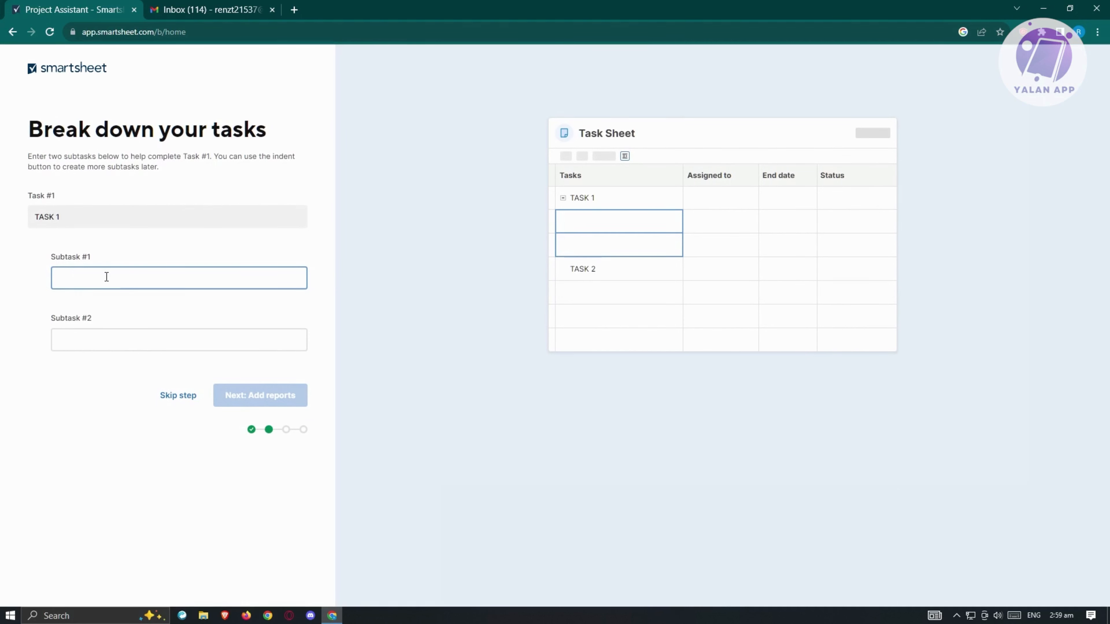
- Break TASK 1 down into the subtasks SUBTASK 1 and SUBTASK 2 and continue to the reports
text(SUBTASK)
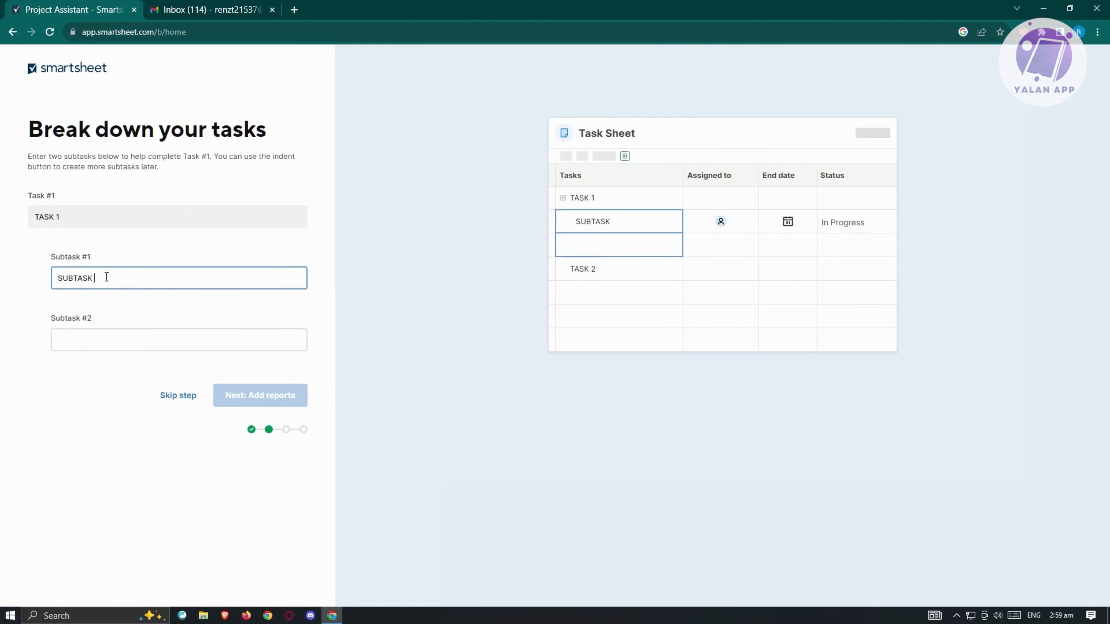
text( 1)
key(ctrl+a)
key(ctrl+c)
click(118, 333)
key(ctrl+v)
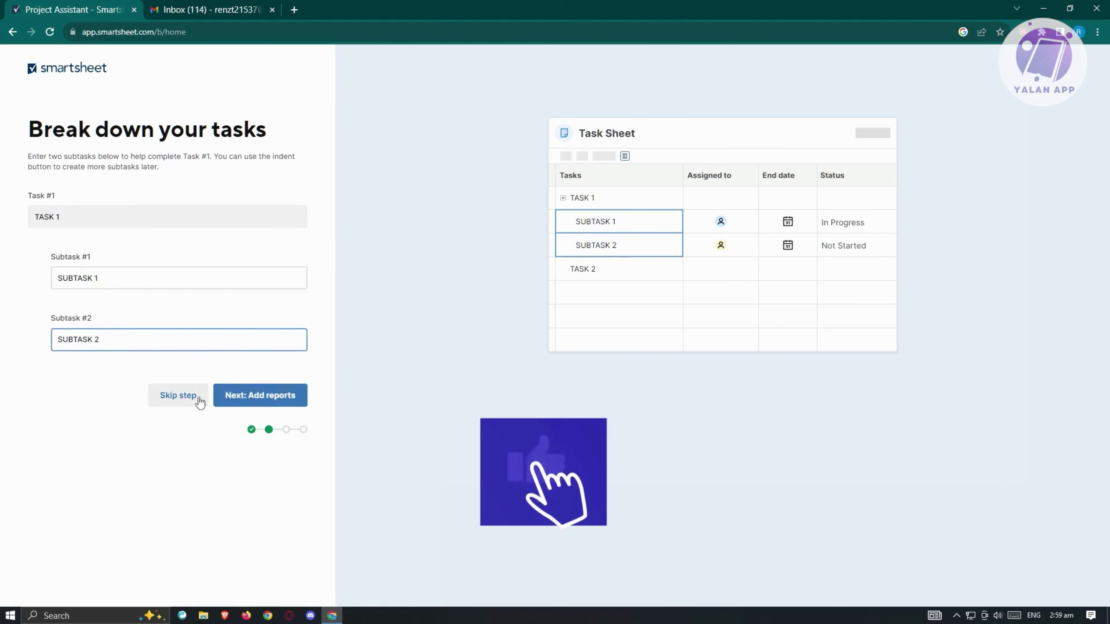
click(267, 400)
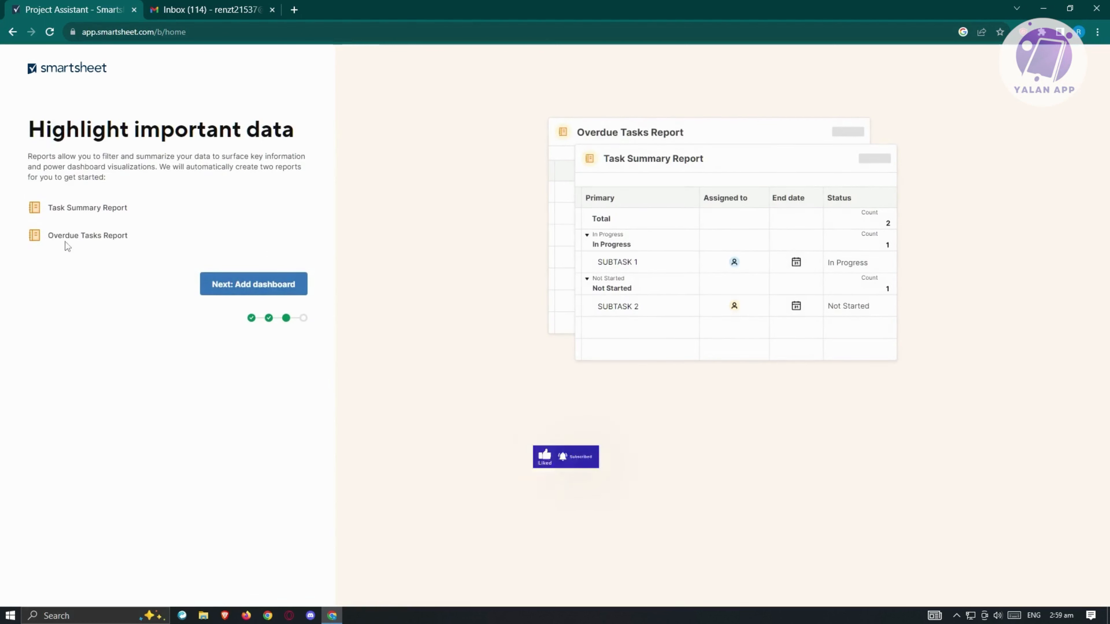
- Add the project dashboard, build the project and continue past the trial welcome page
click(283, 289)
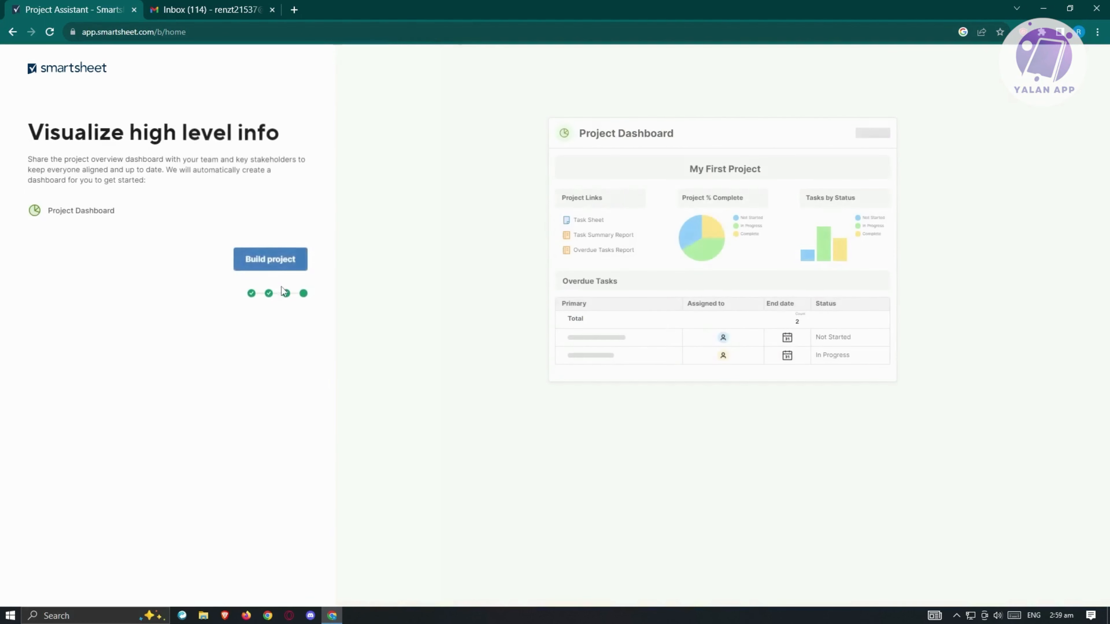
click(270, 263)
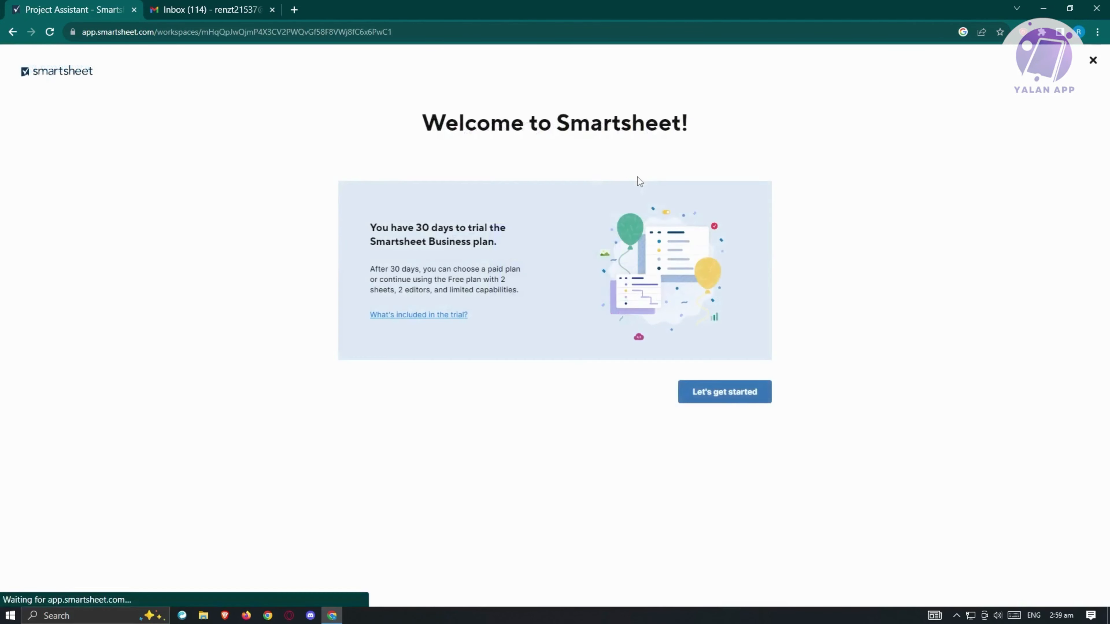
click(719, 400)
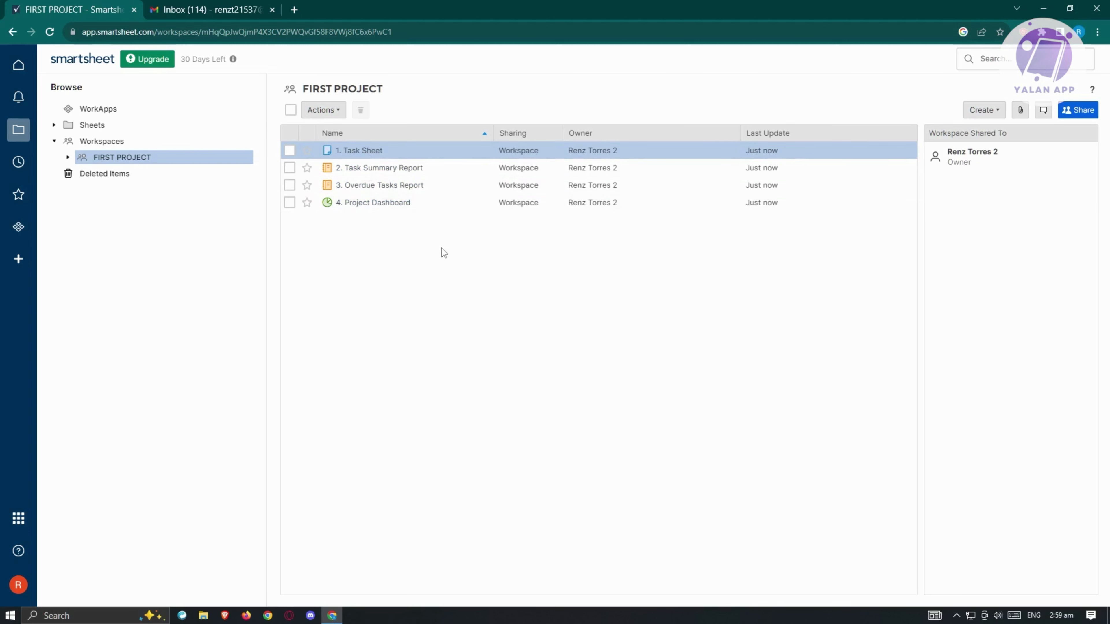
- Open the Task Sheet of FIRST PROJECT and advance through the introductory tour tips
click(362, 152)
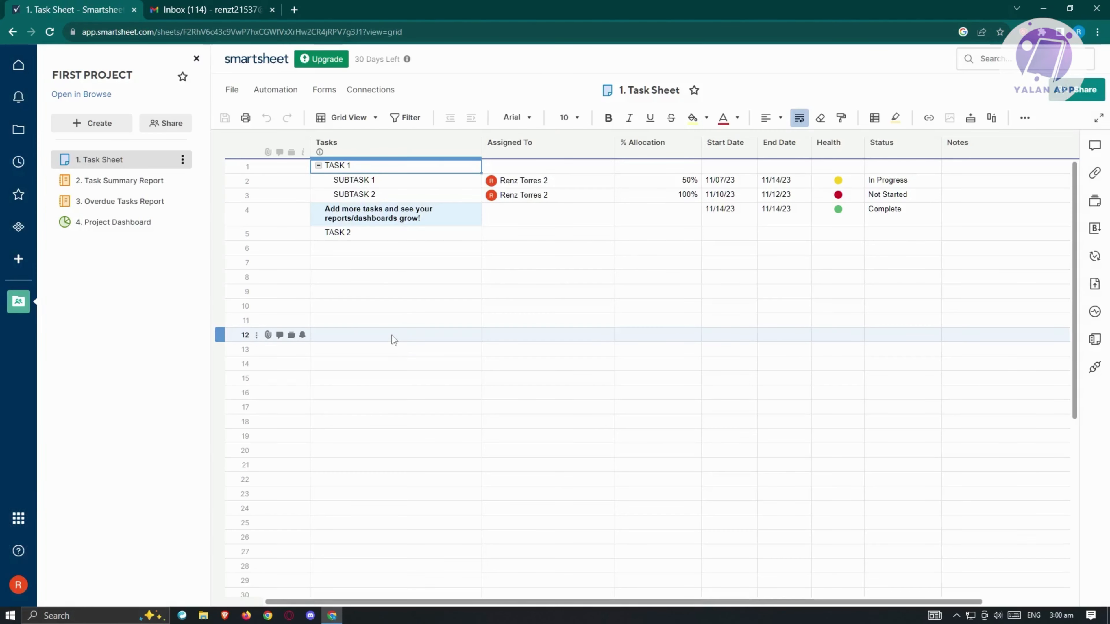
click(389, 249)
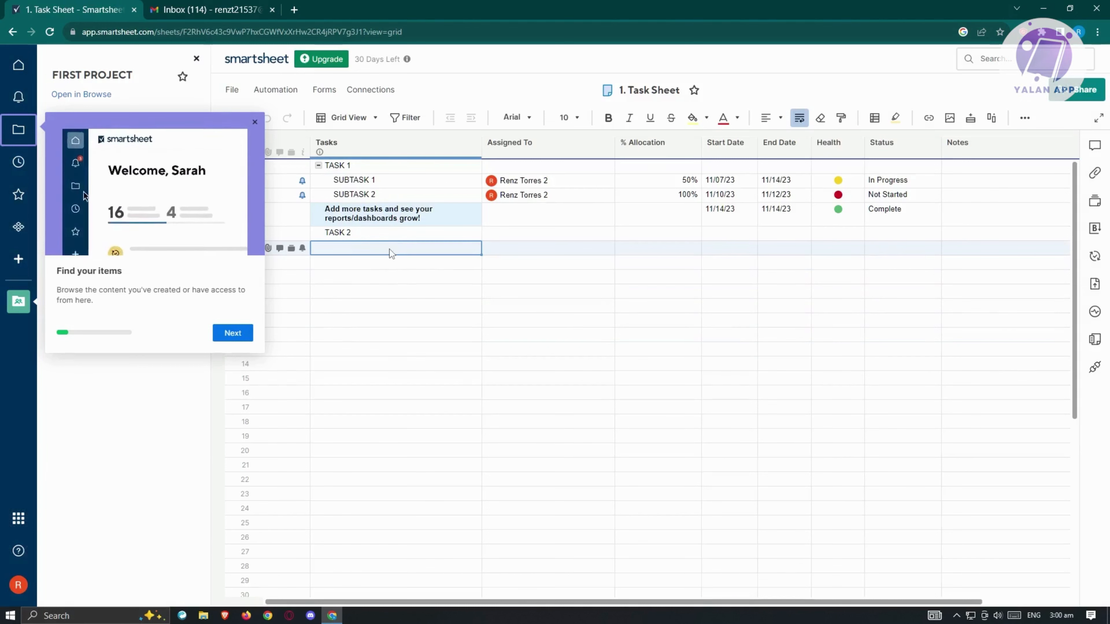
click(394, 180)
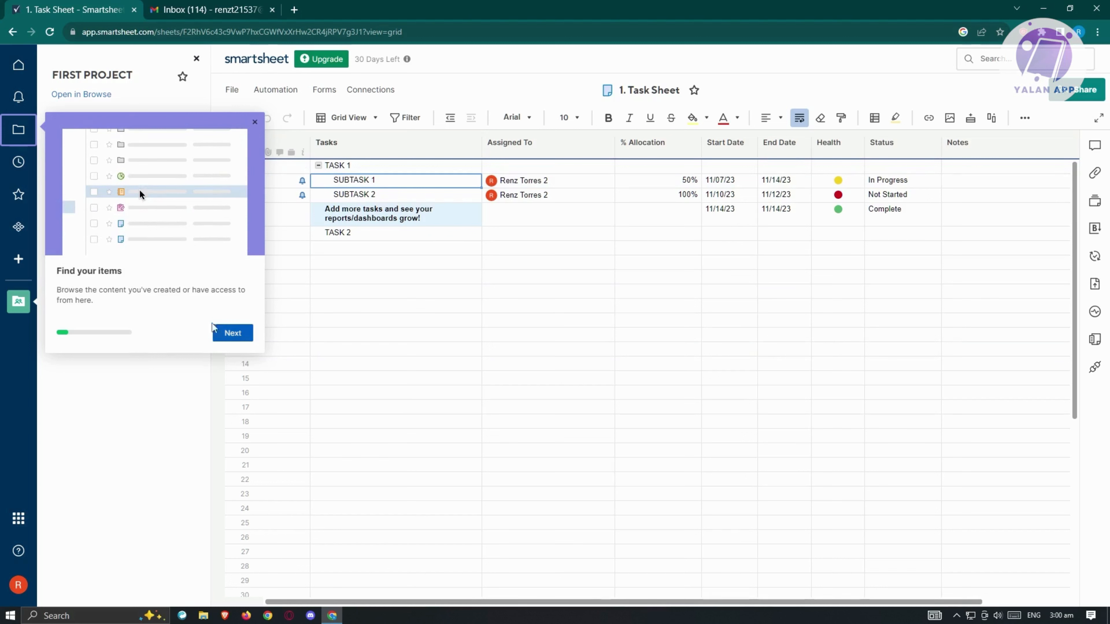
click(243, 340)
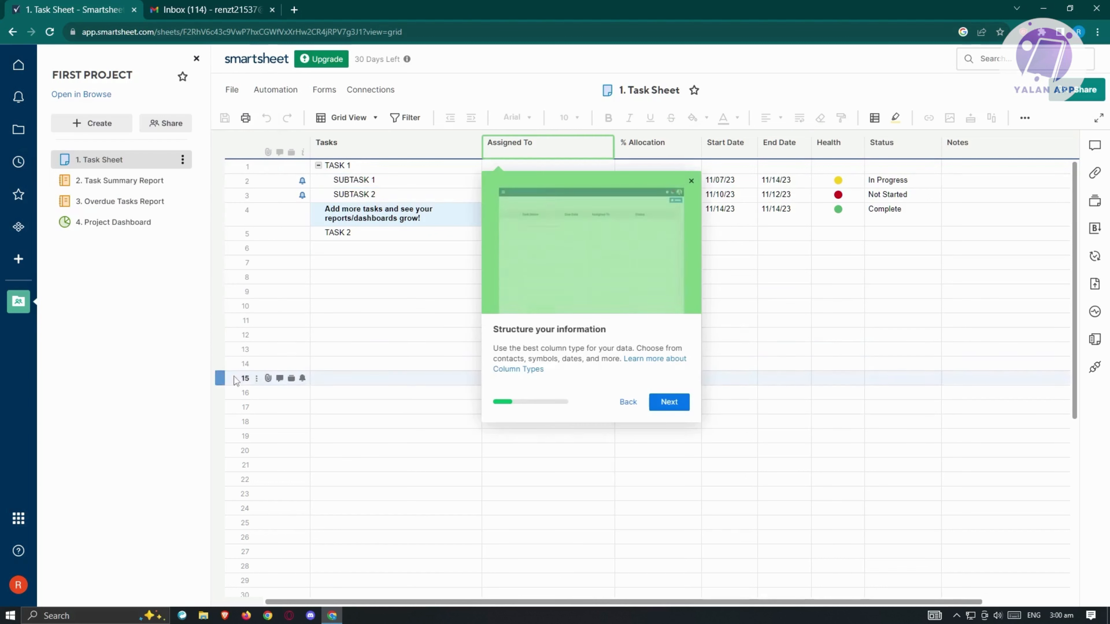
click(669, 408)
click(389, 165)
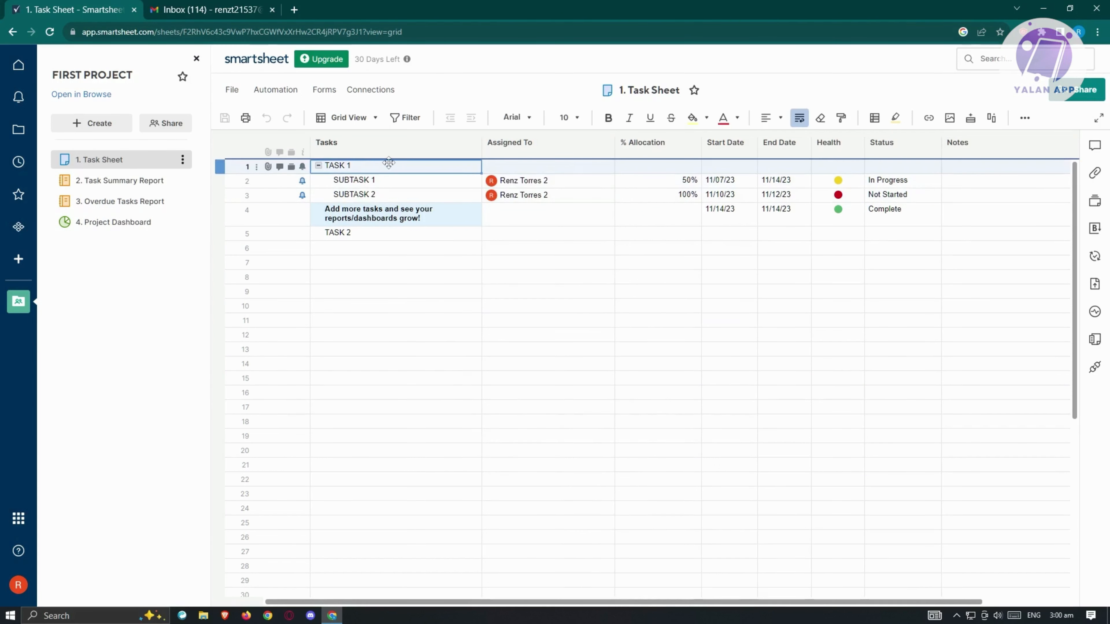
drag(419, 169, 353, 168)
click(361, 182)
click(377, 197)
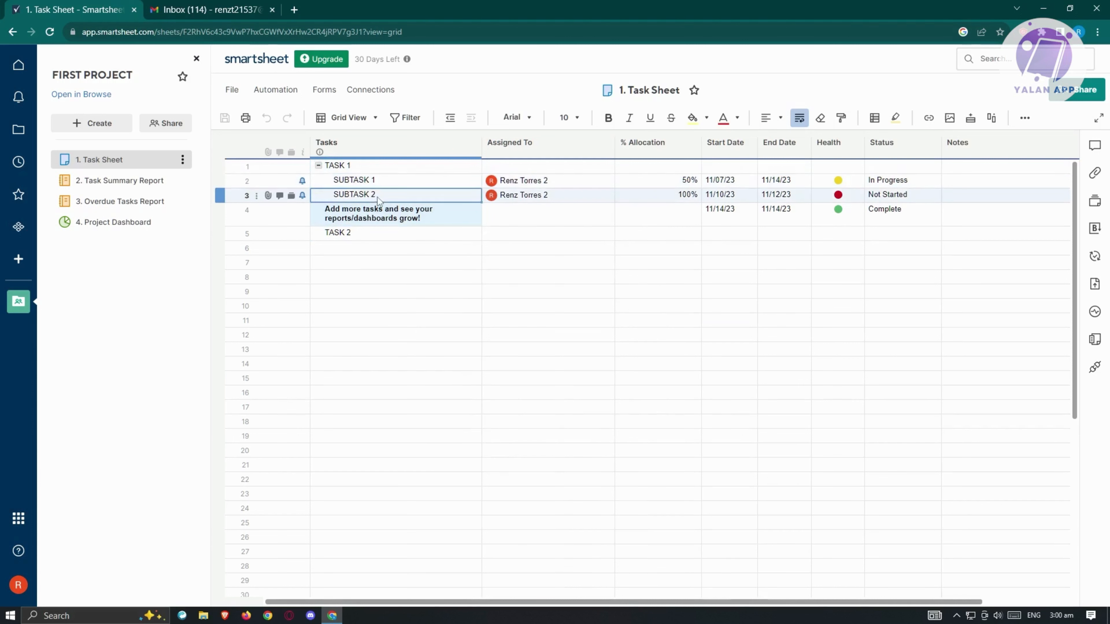
- Post the comment "HEY THIS GOD" in the TASK 1 row's conversation, keeping the Enter-to-post option
click(378, 168)
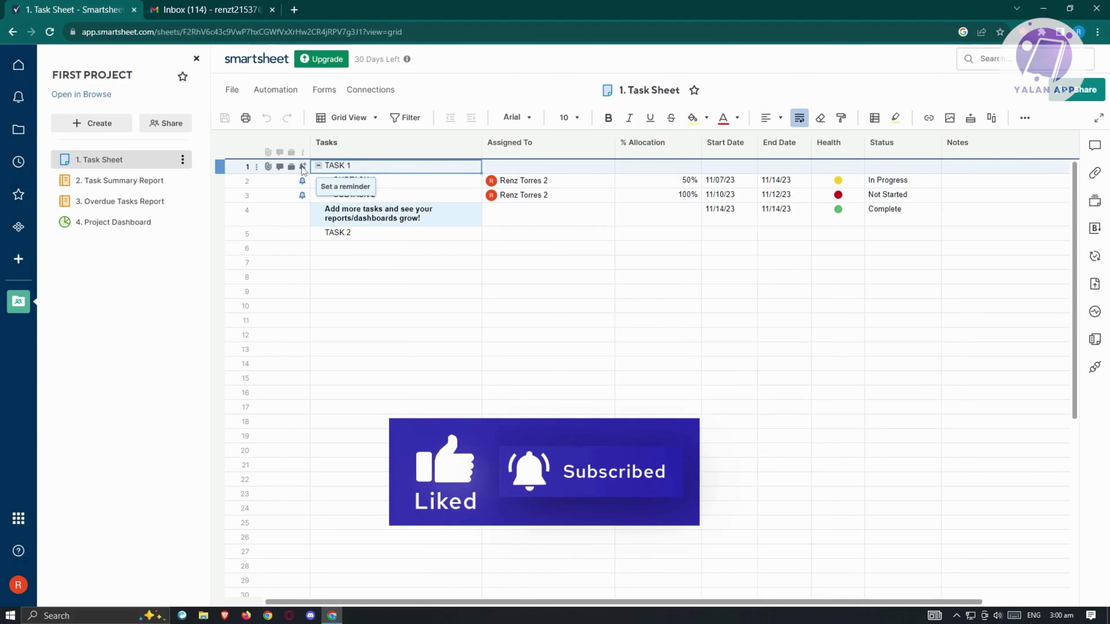
click(279, 167)
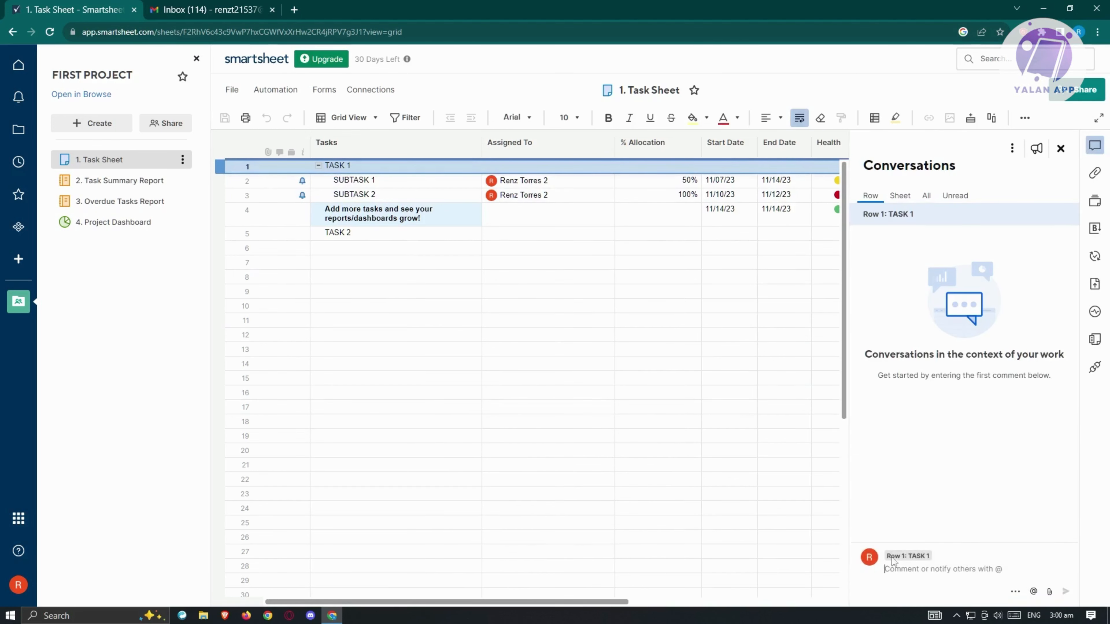
text(HEY THIS GOD)
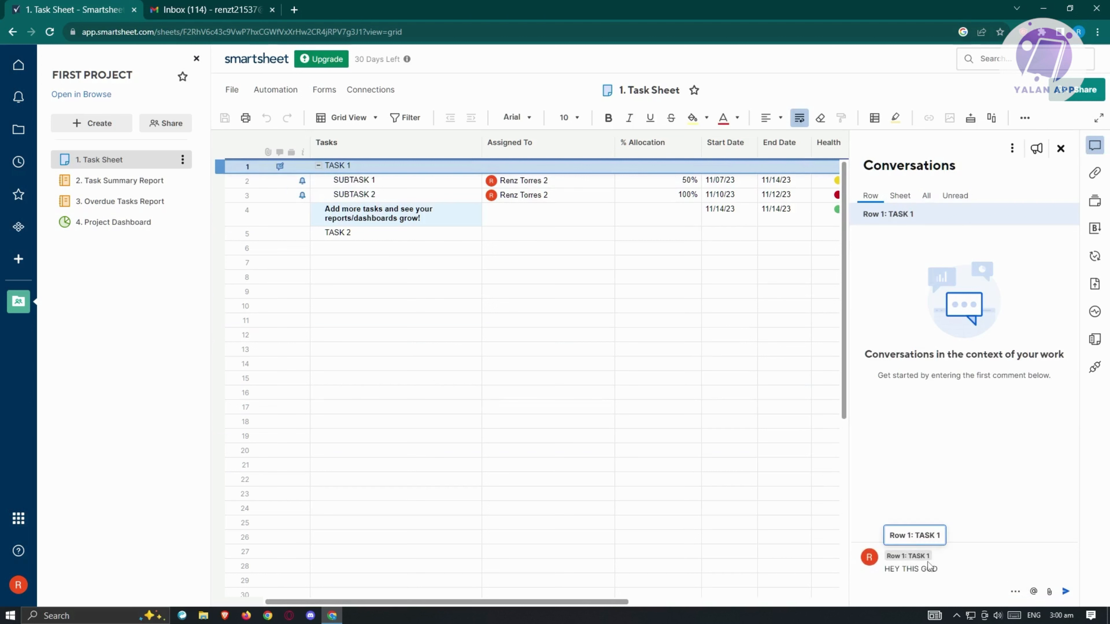
click(1015, 592)
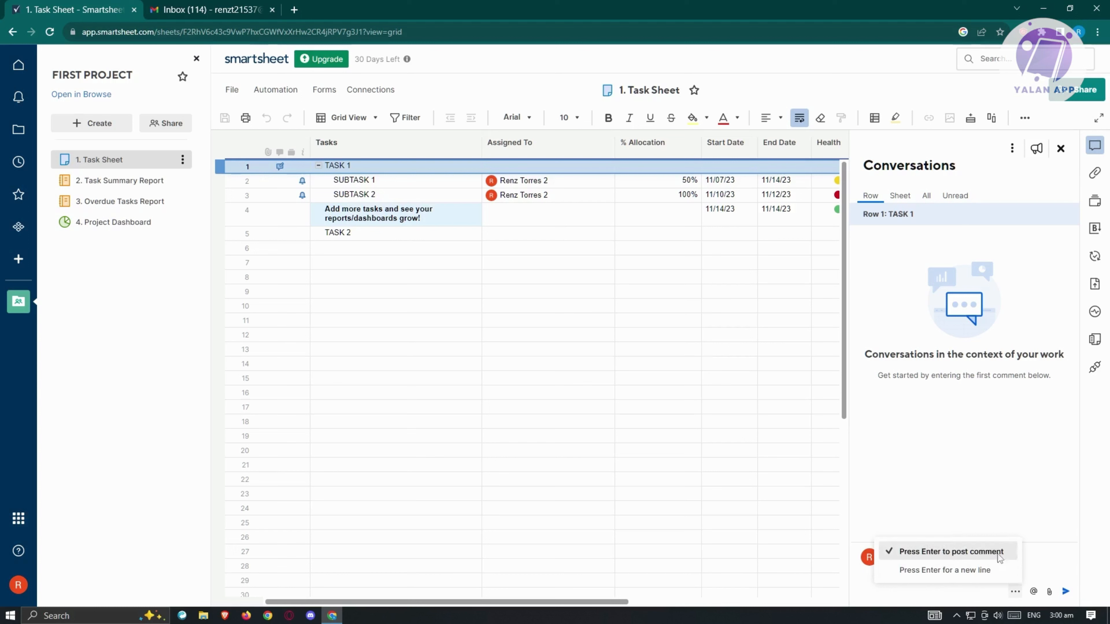
click(978, 552)
click(1066, 592)
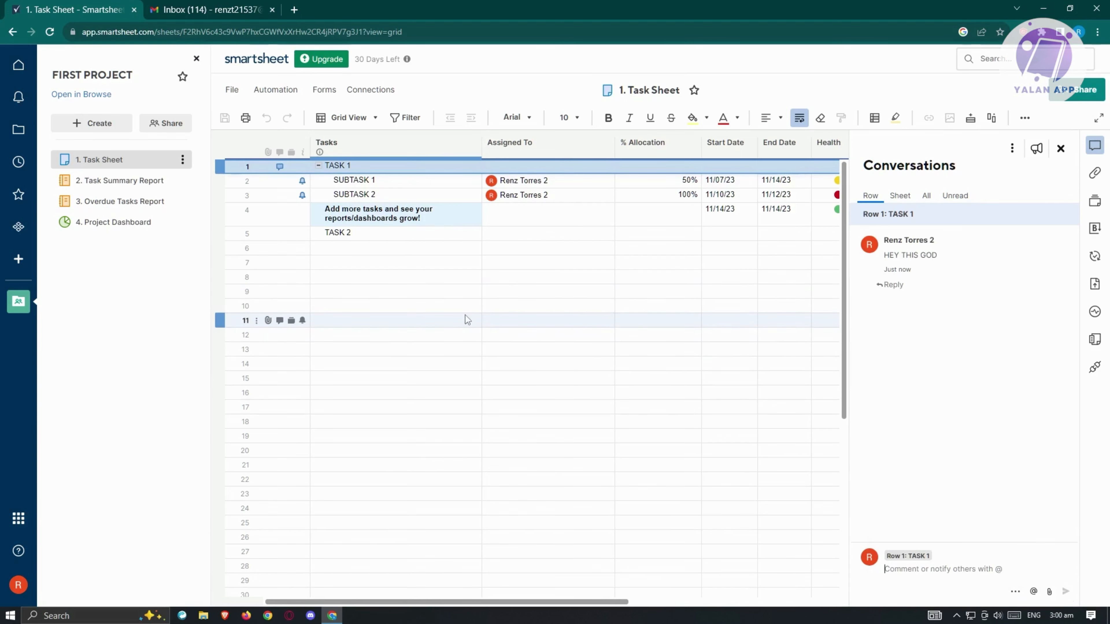
- Leave the TASK 1 row for row 10 and reopen the TASK 1 conversation to review its comment
click(441, 306)
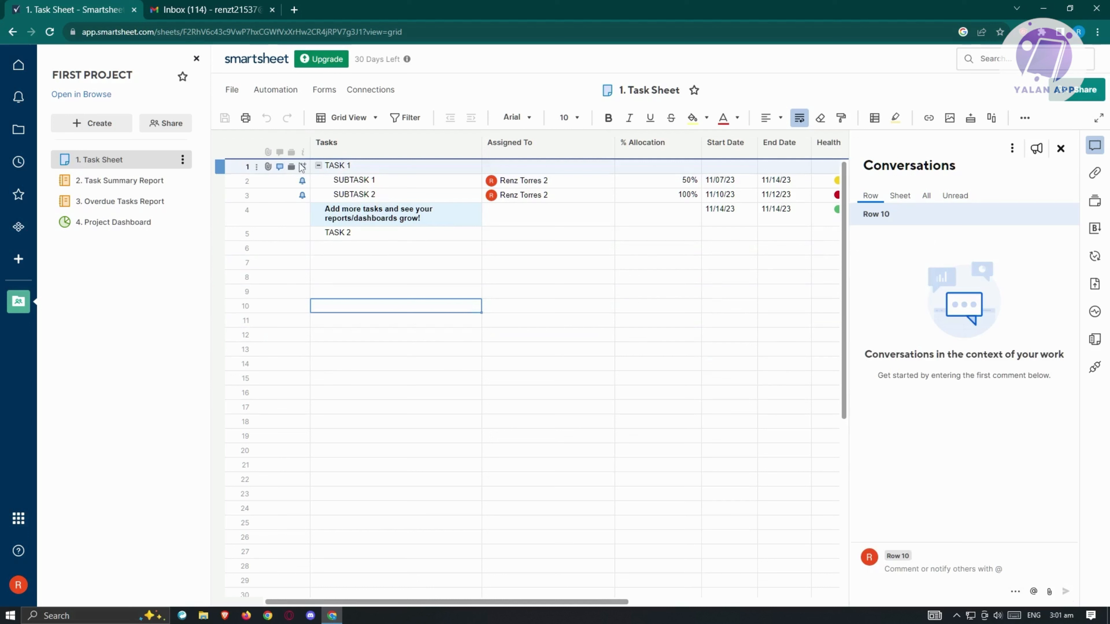
click(280, 167)
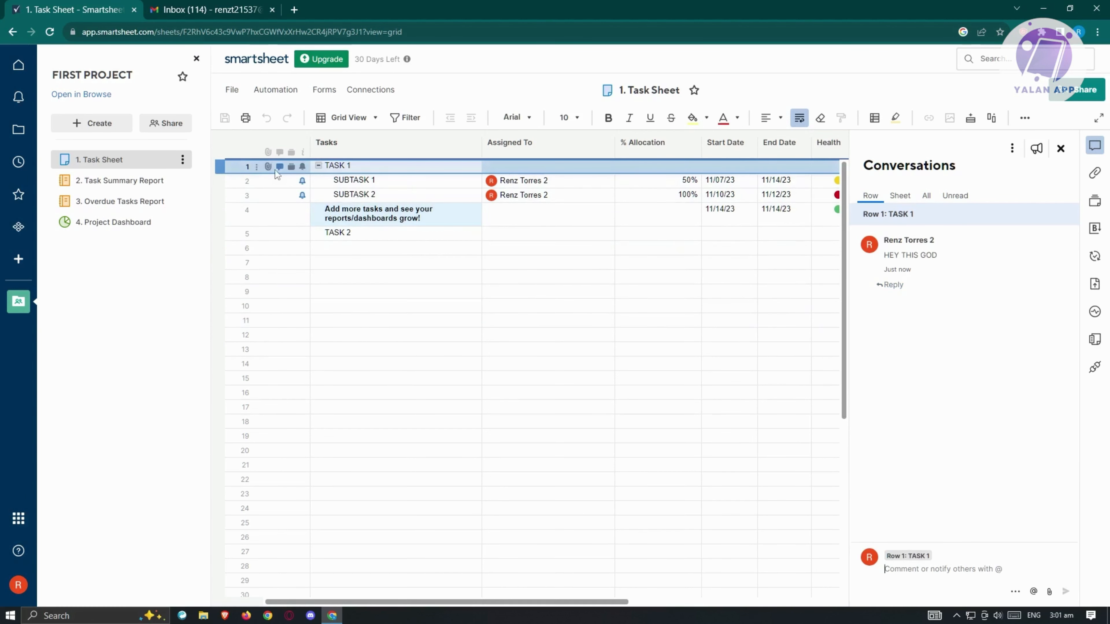
- Examine the attachment, proof upload and reminder options of the TASK 1 row without adding anything
click(269, 167)
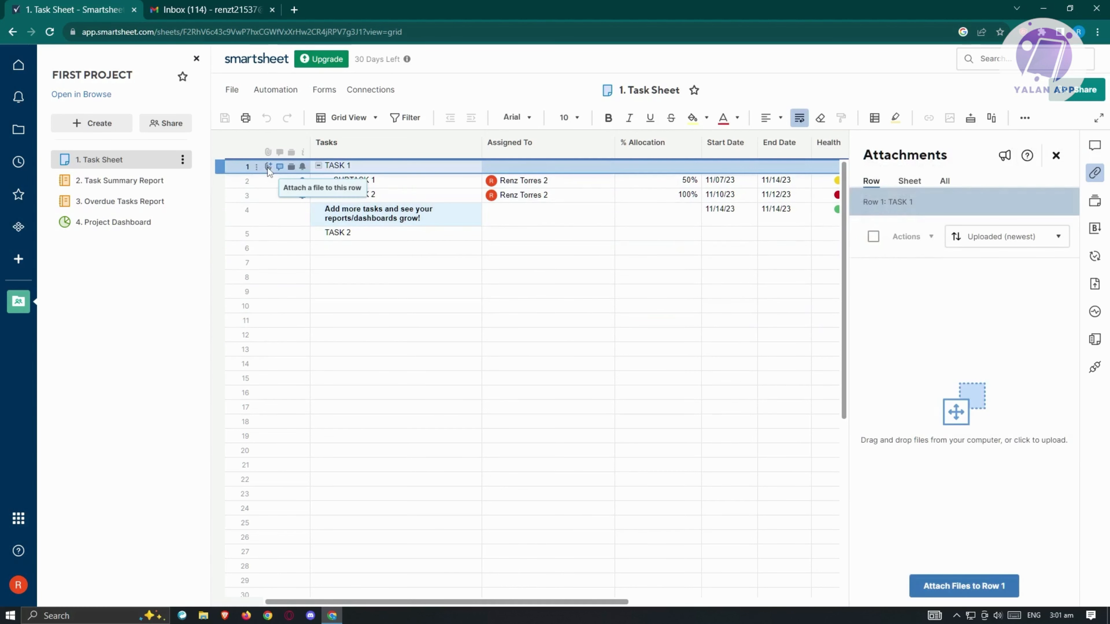
click(292, 168)
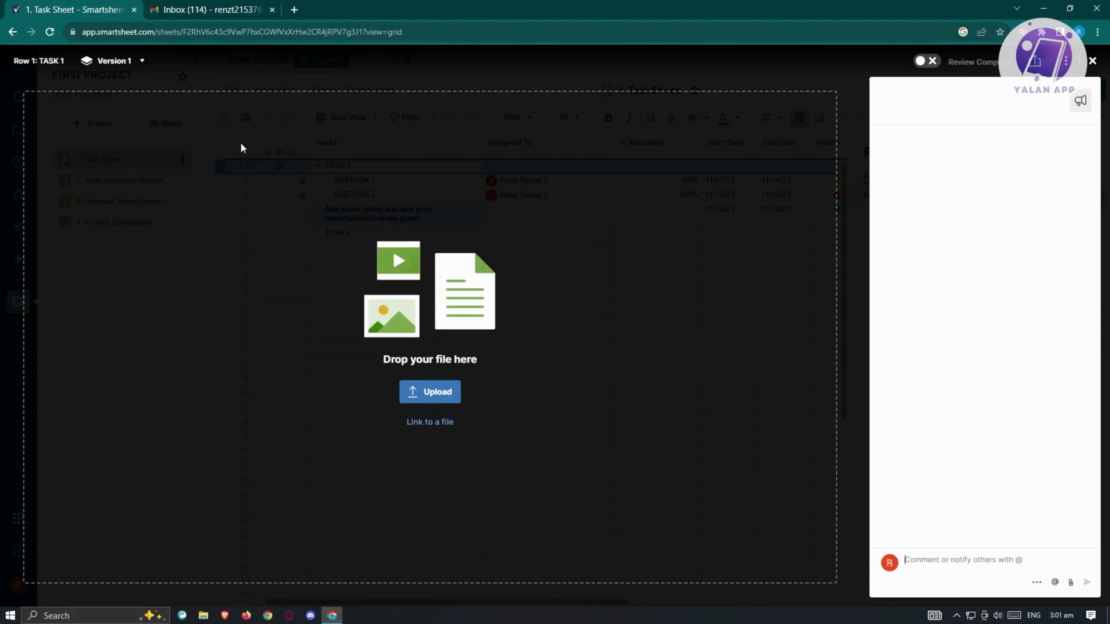
click(1093, 61)
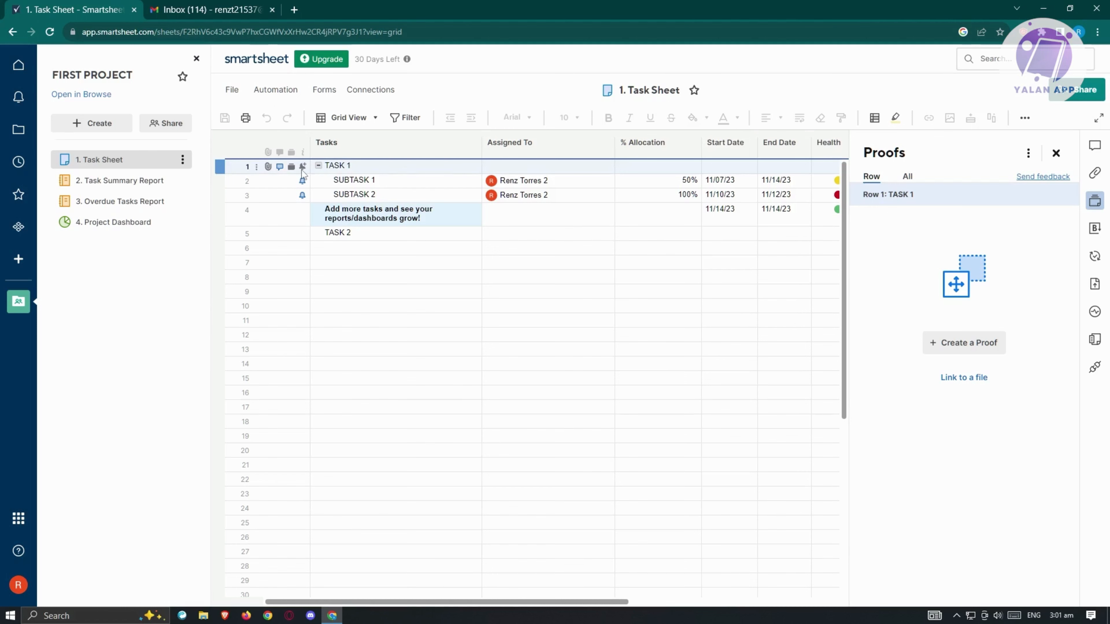
click(302, 168)
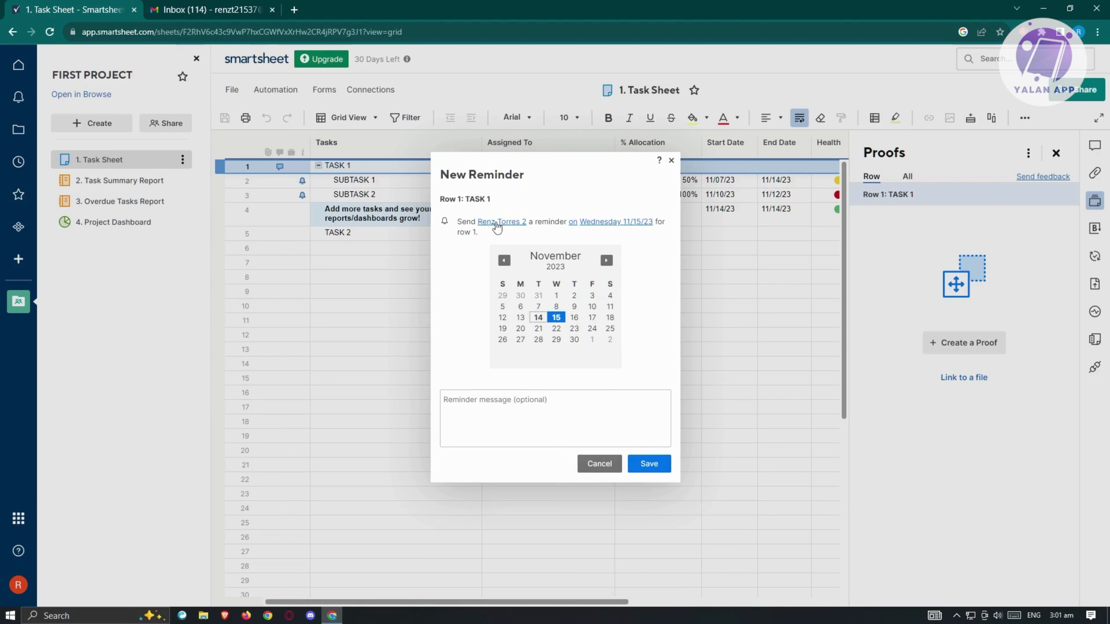
click(612, 464)
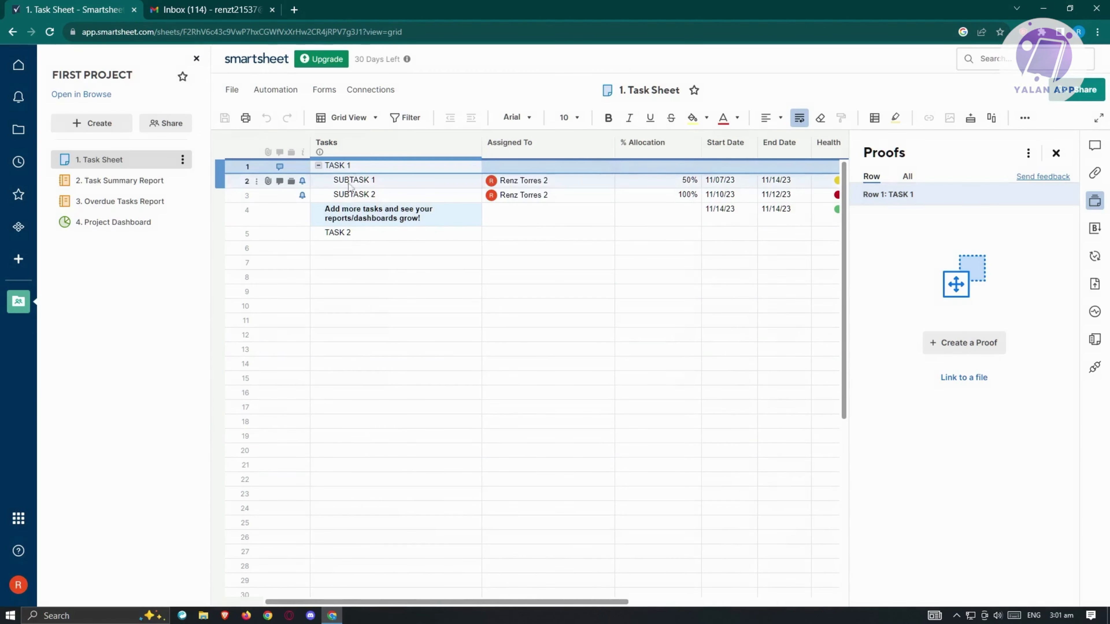
- Examine the available row actions and cell actions for TASK 1 without applying any of them
right_click(358, 167)
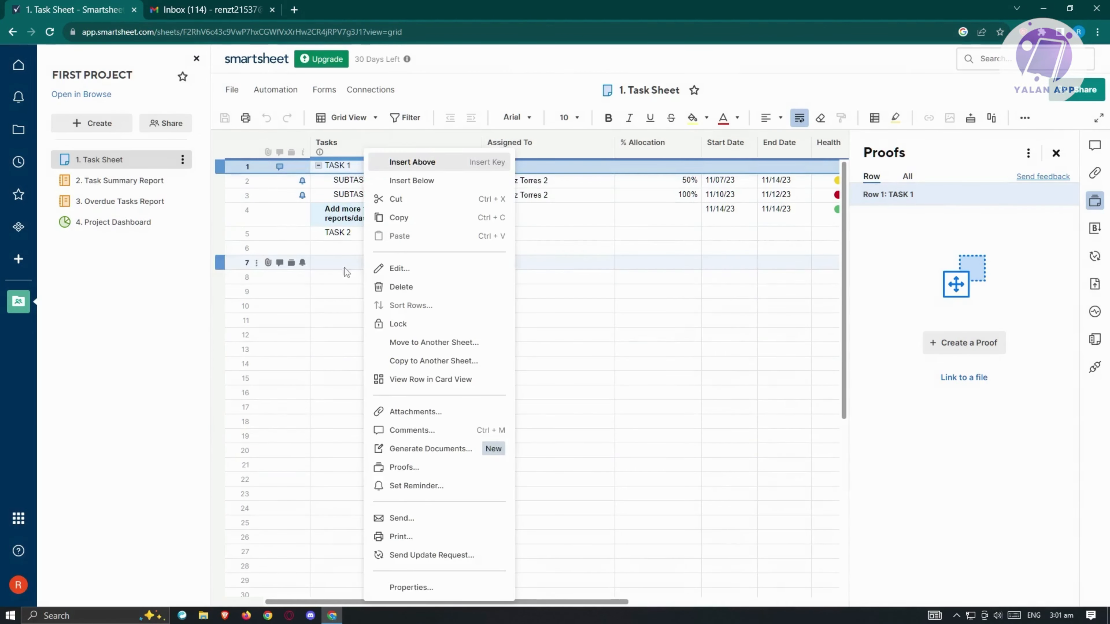
click(355, 167)
right_click(357, 166)
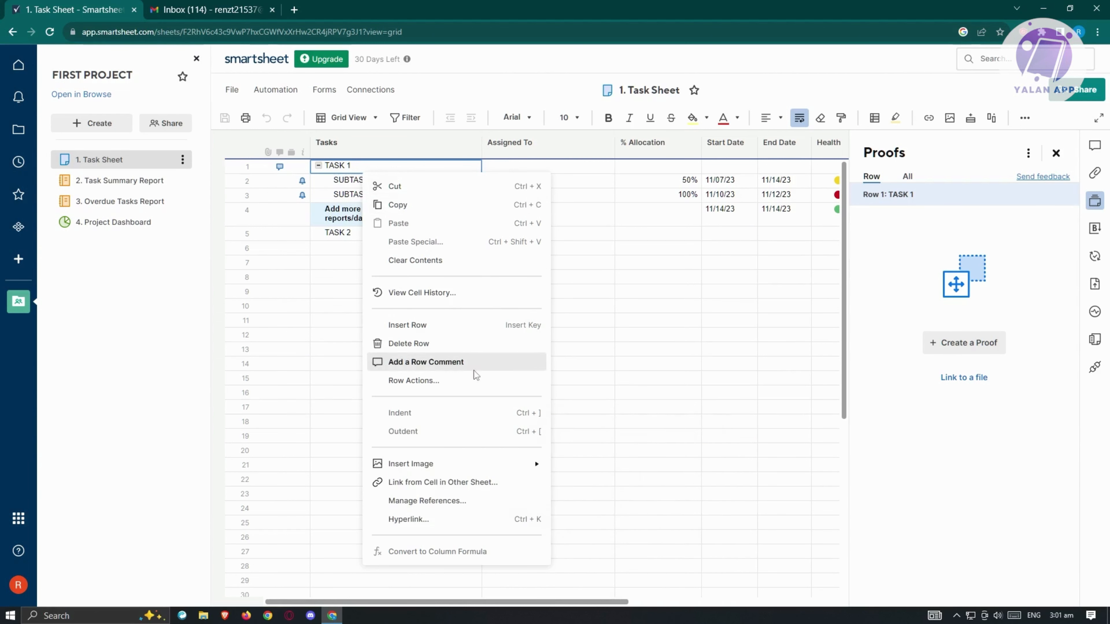
click(426, 381)
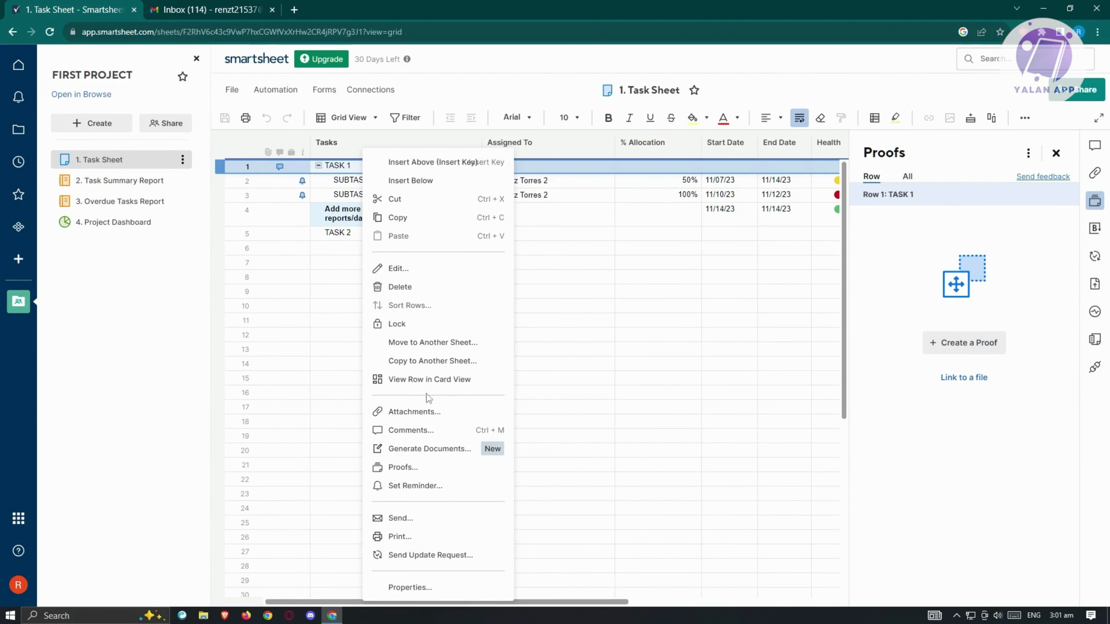
click(657, 333)
right_click(345, 170)
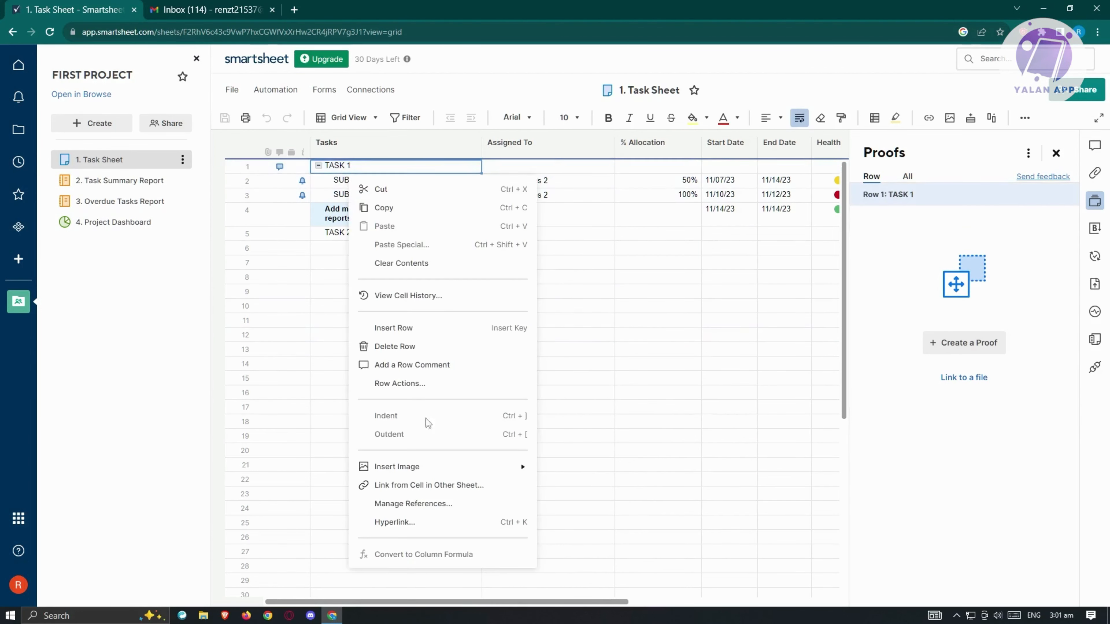
mouse_move(434, 466)
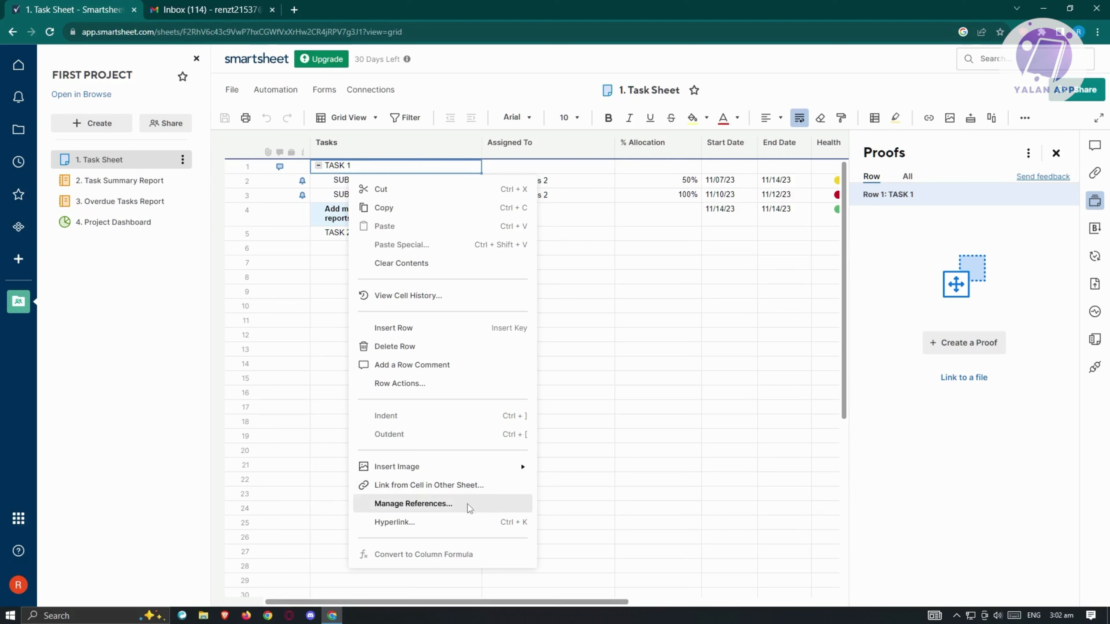
click(645, 363)
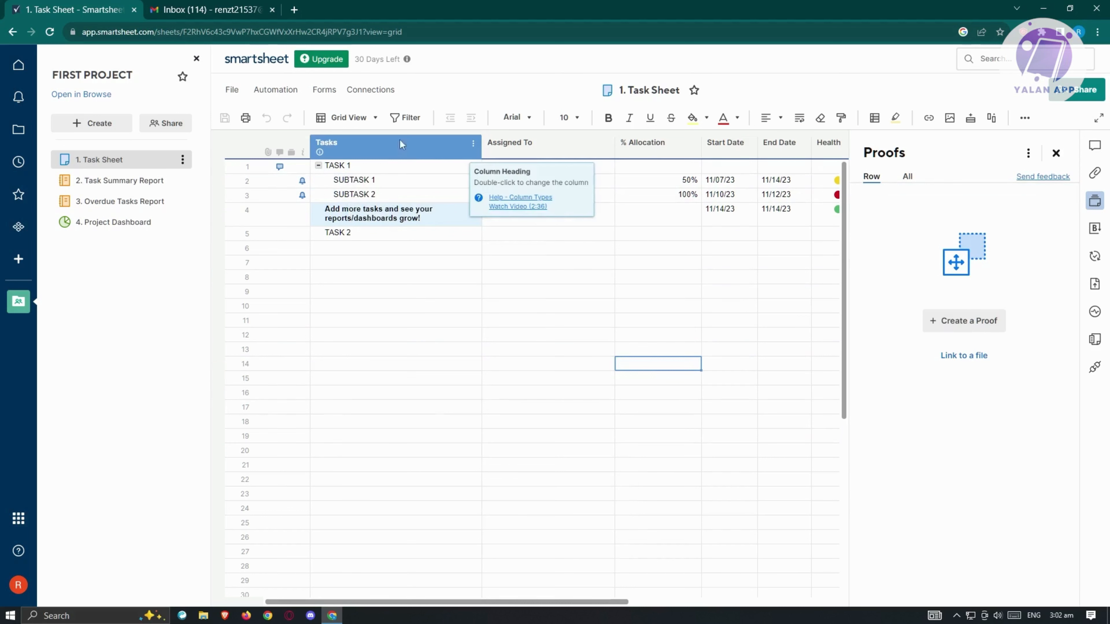
- Close the Proofs pane and examine SUBTASK 1's assignee, allocation, status choices and start-date calendar without changing them
click(783, 291)
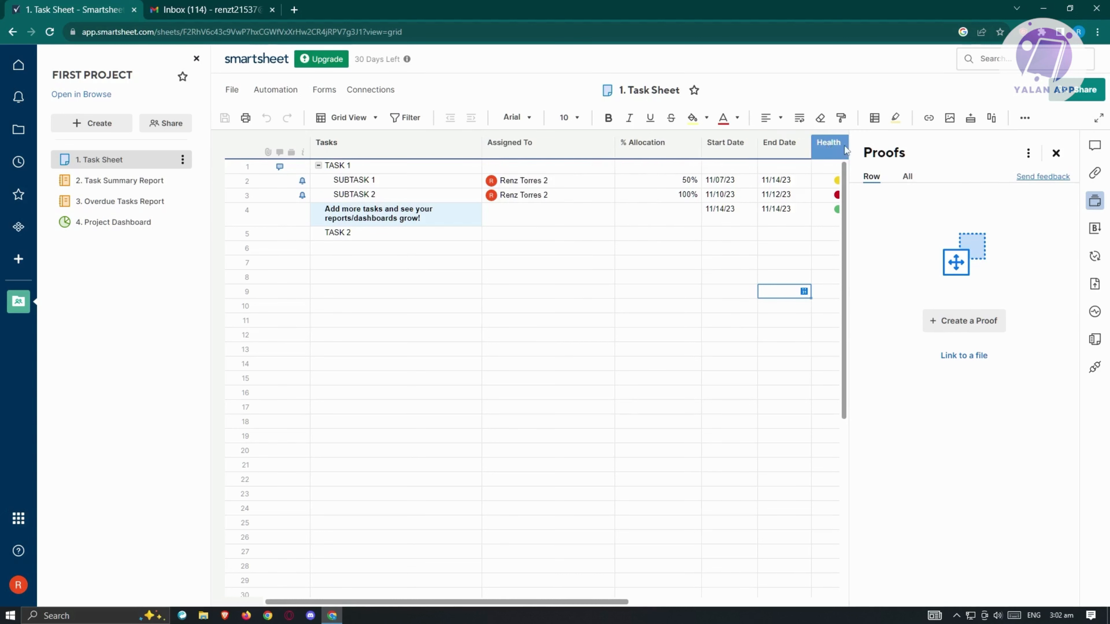
click(1056, 153)
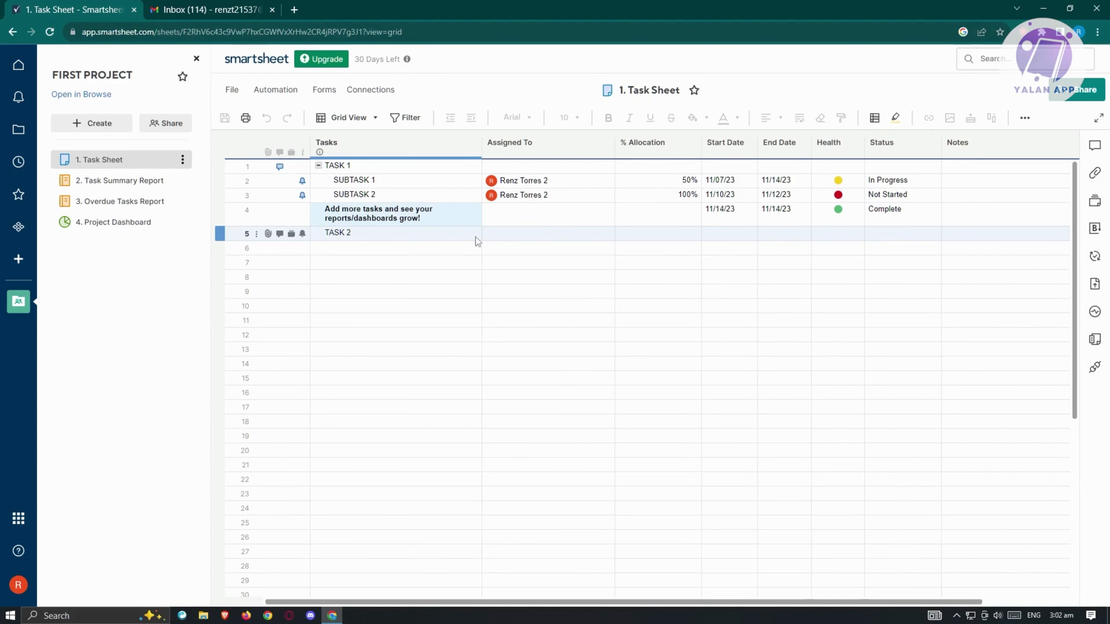
click(579, 180)
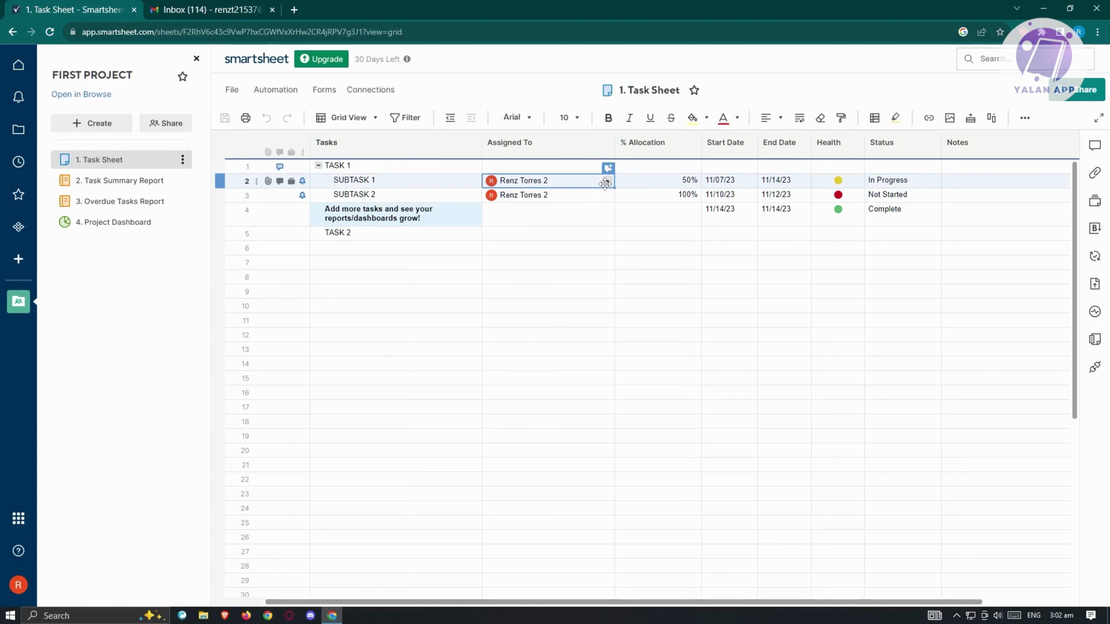
click(666, 179)
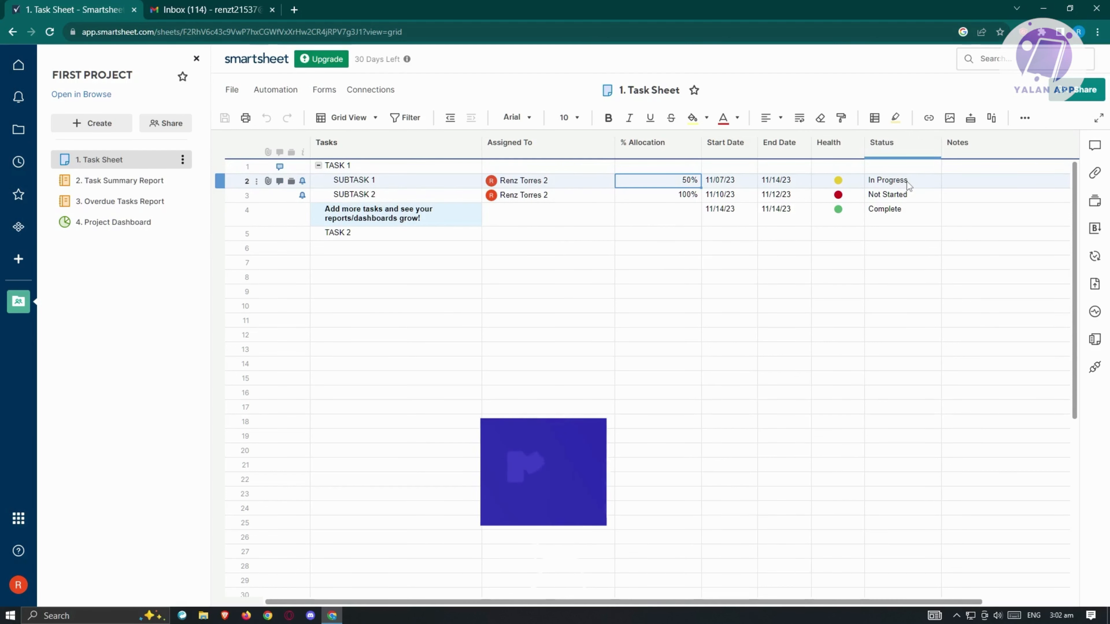
click(934, 182)
click(934, 181)
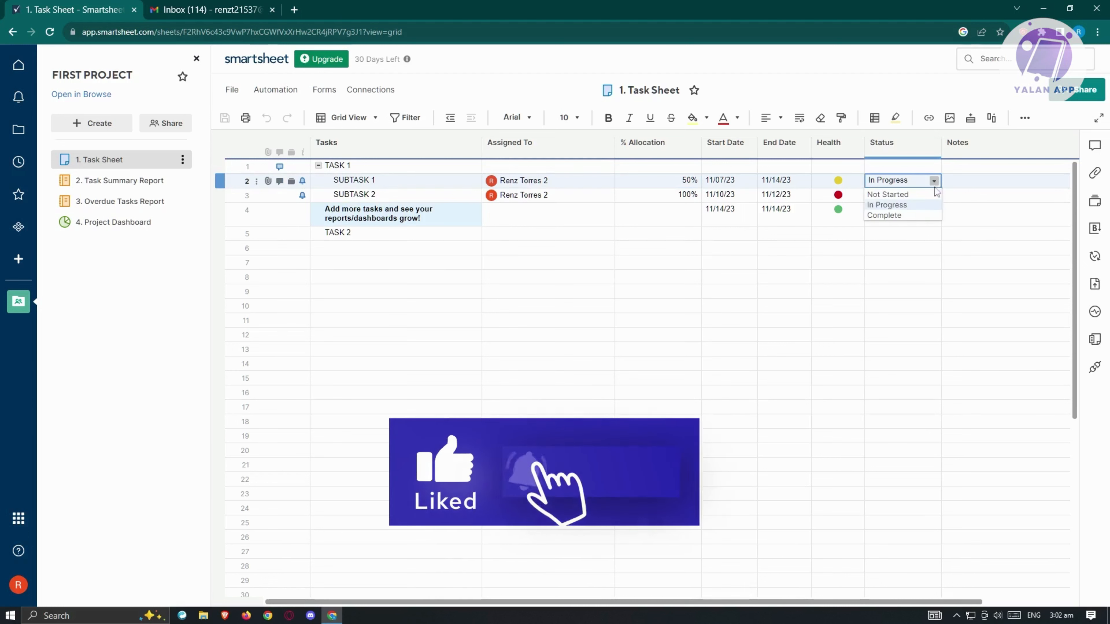
click(886, 262)
click(731, 181)
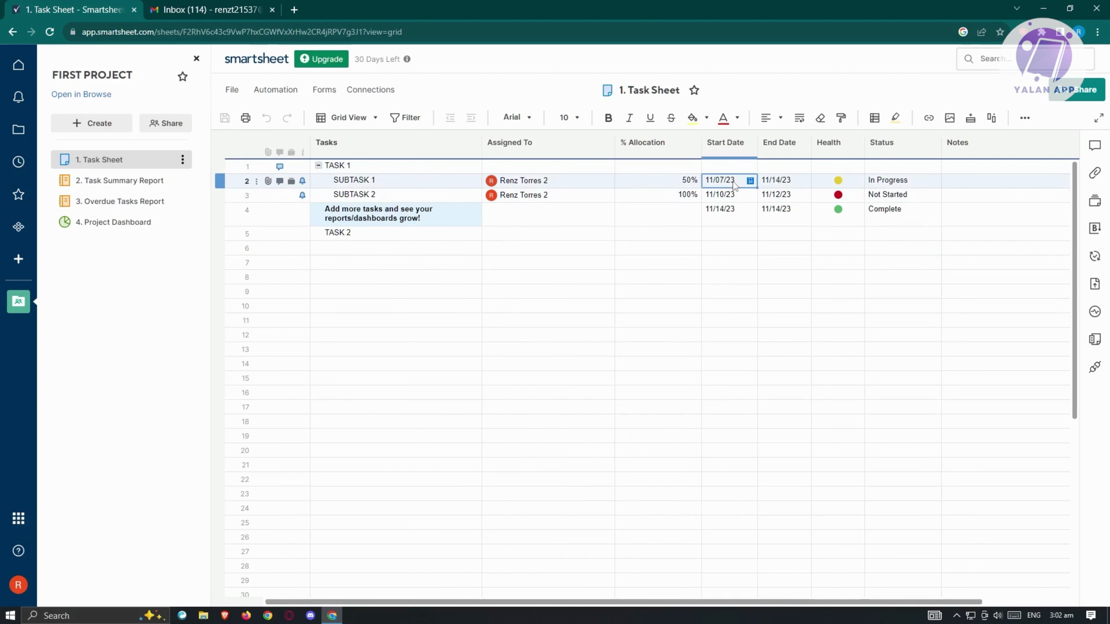
click(750, 180)
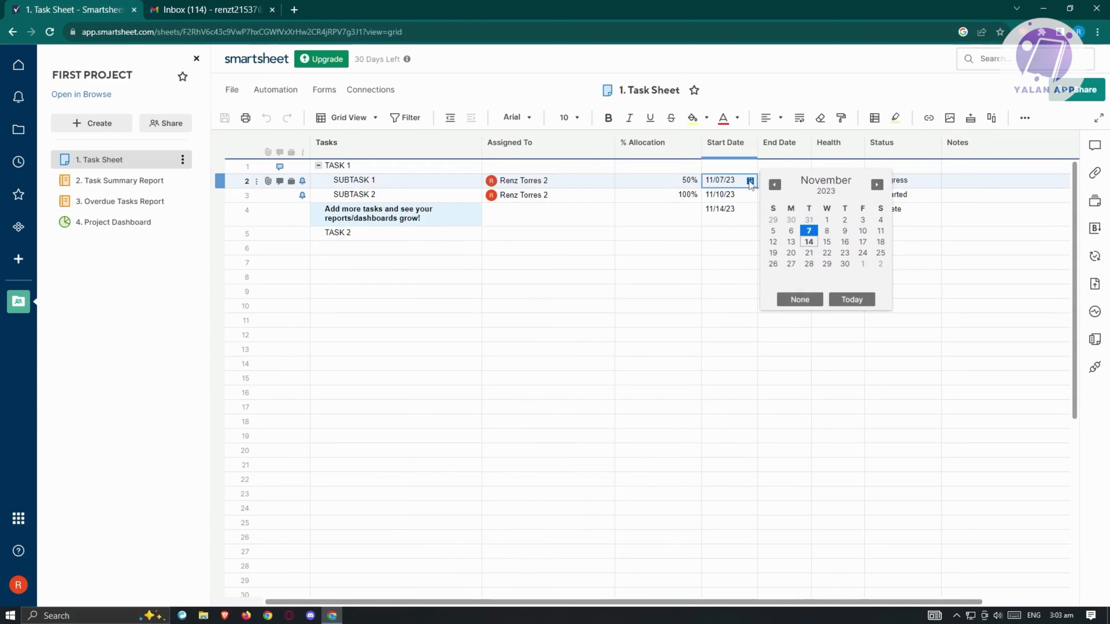
click(725, 268)
- Add a task named TASK 3 in the Tasks column of row 6
click(375, 250)
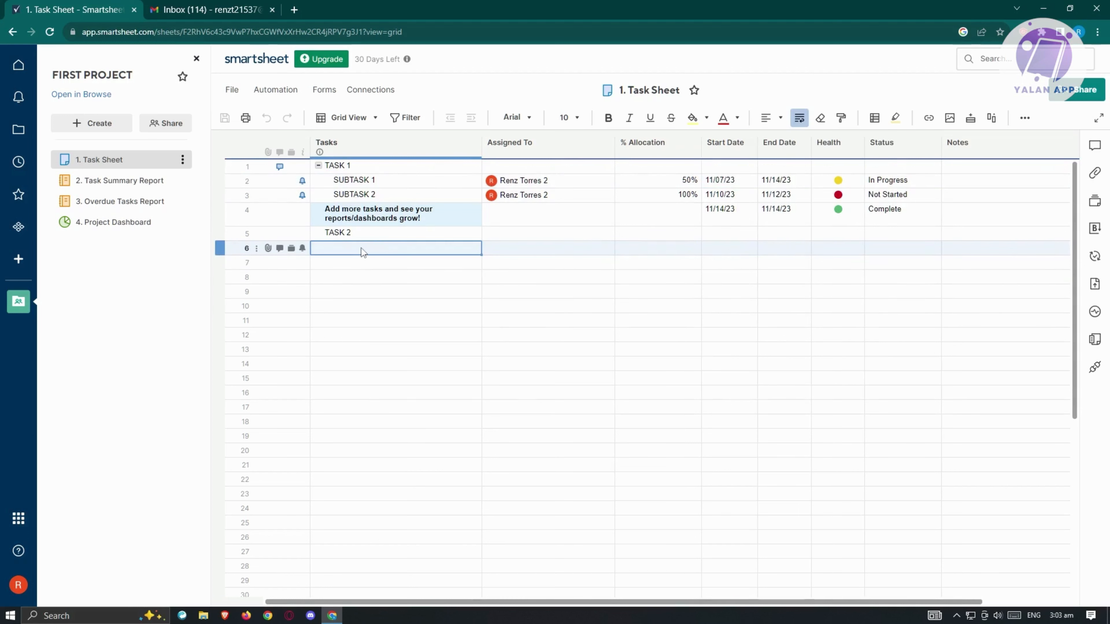
right_click(361, 249)
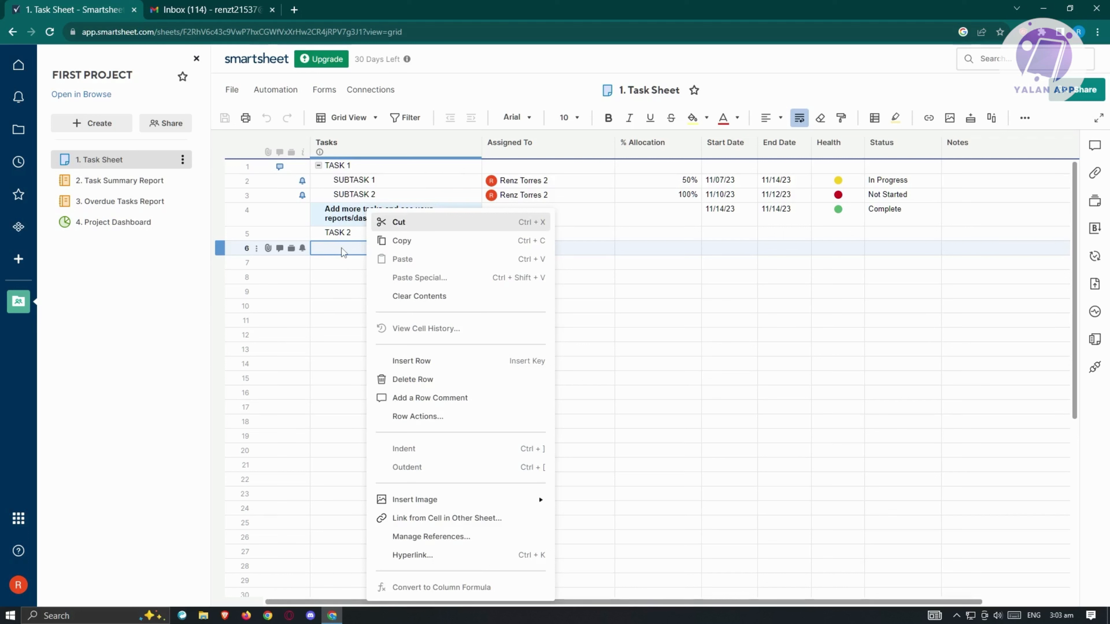
click(370, 276)
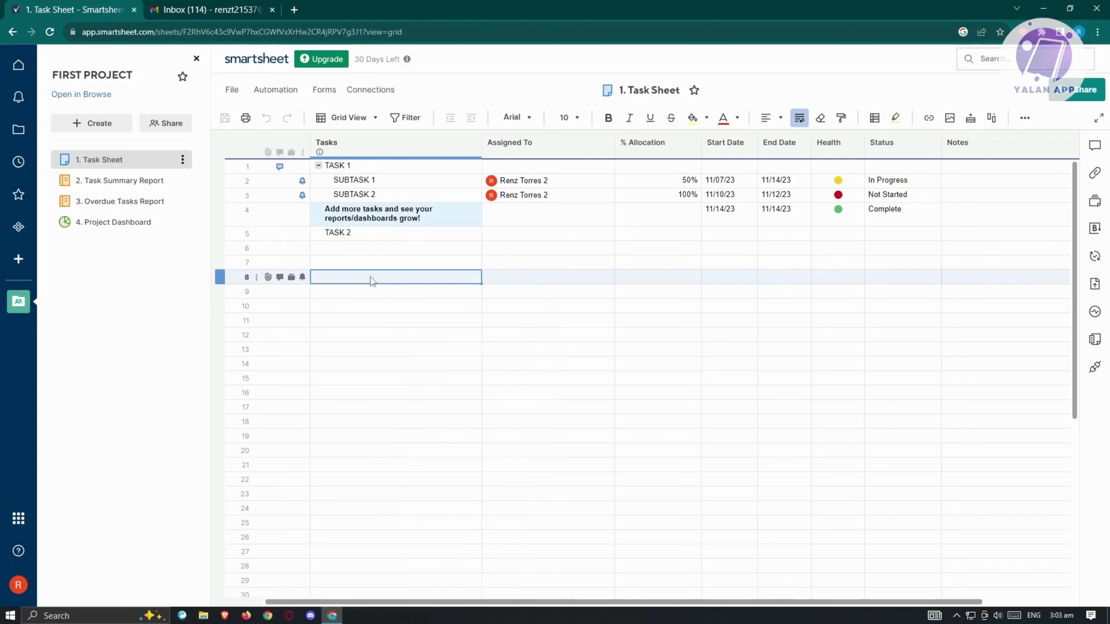
click(345, 250)
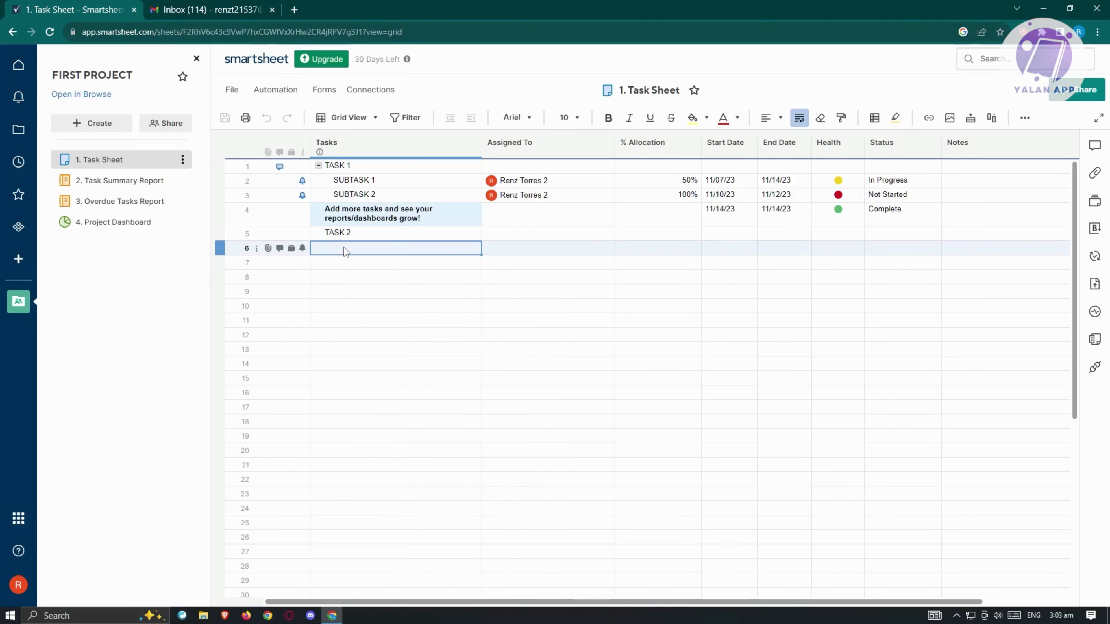
text(tas)
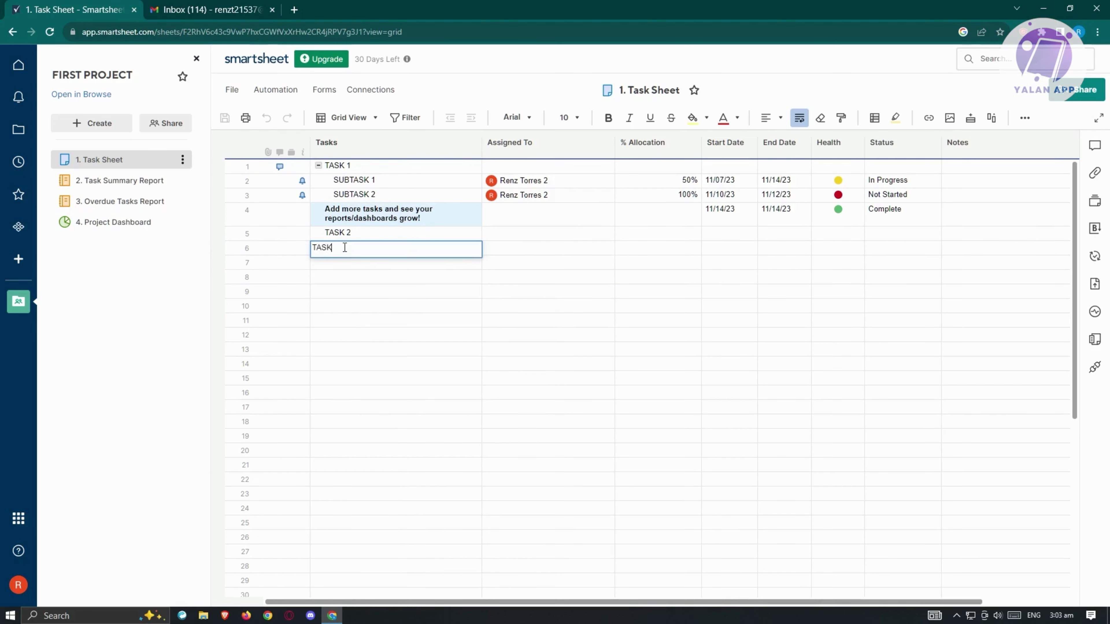
text(K 3)
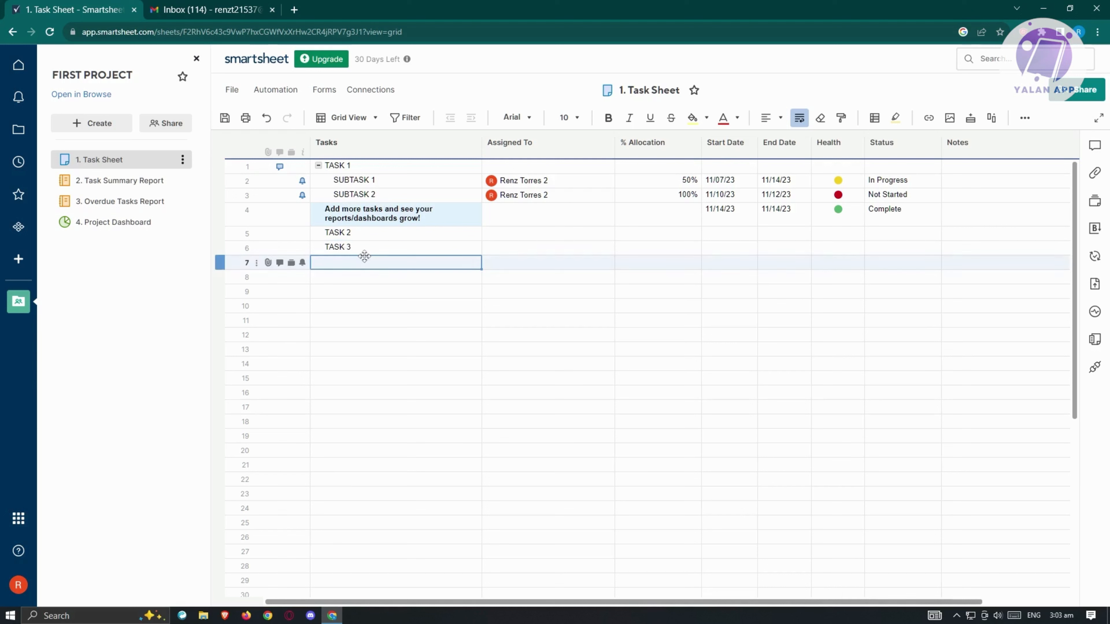
- Enter SUBTASK 1 as the task name in row 7, directly below TASK 3
click(383, 262)
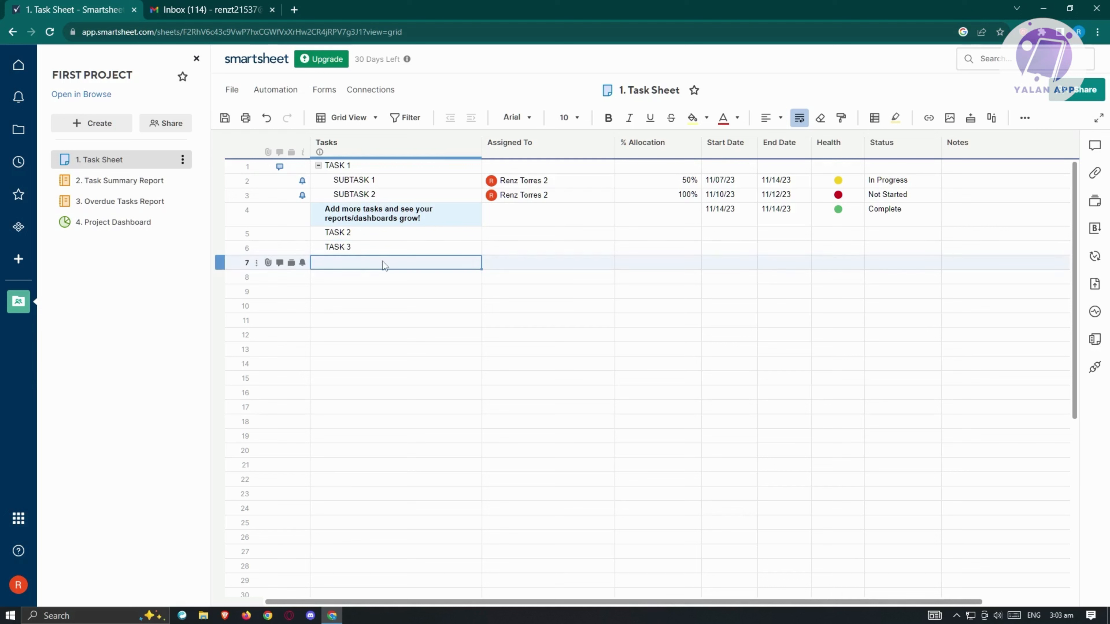
text(SUBTASK)
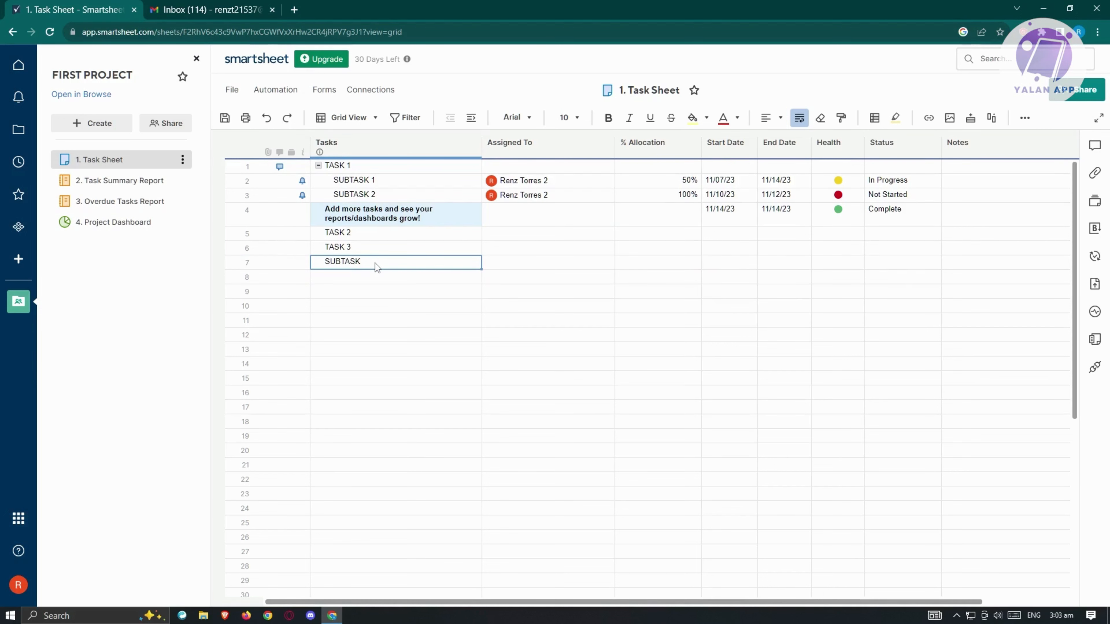
double_click(374, 261)
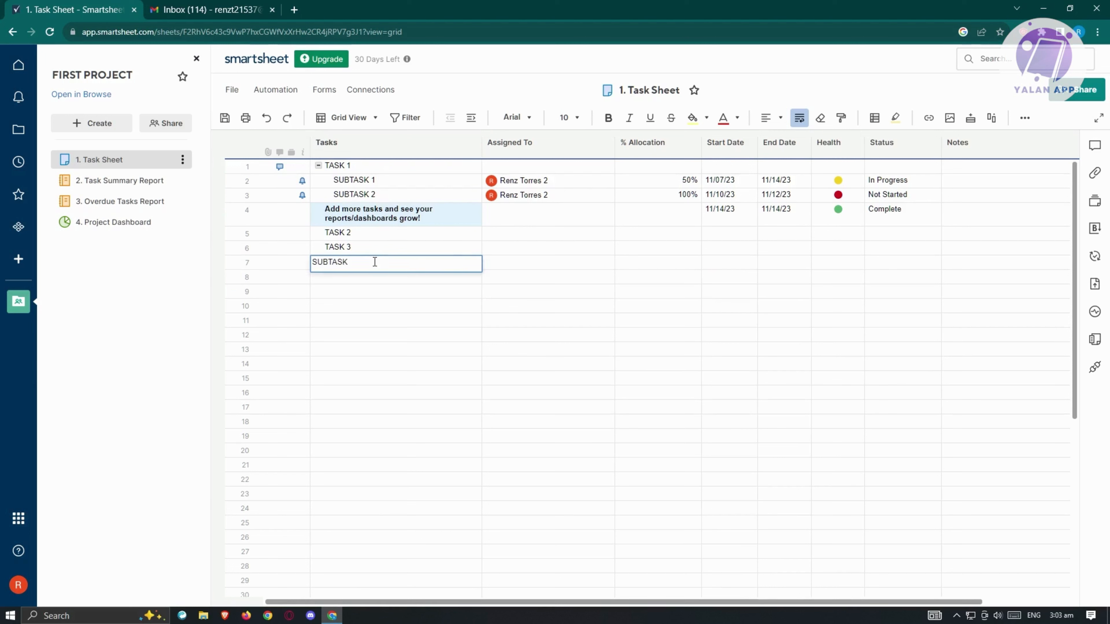
key(Return)
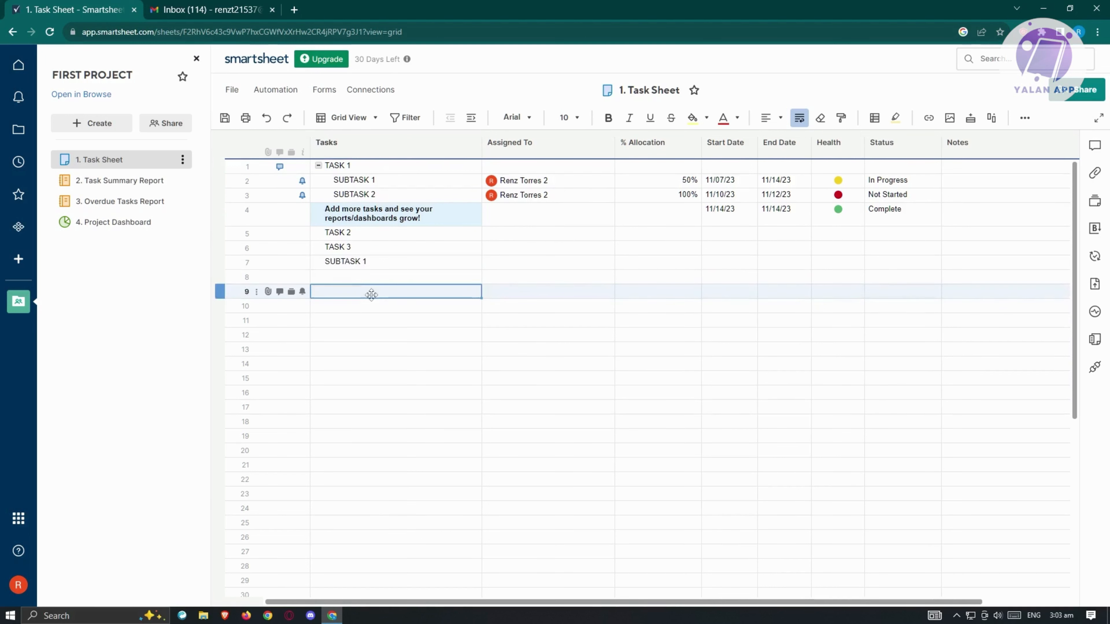
- Indent row 7's SUBTASK 1 beneath TASK 3 and check the grouping by collapsing and re-expanding it
click(343, 261)
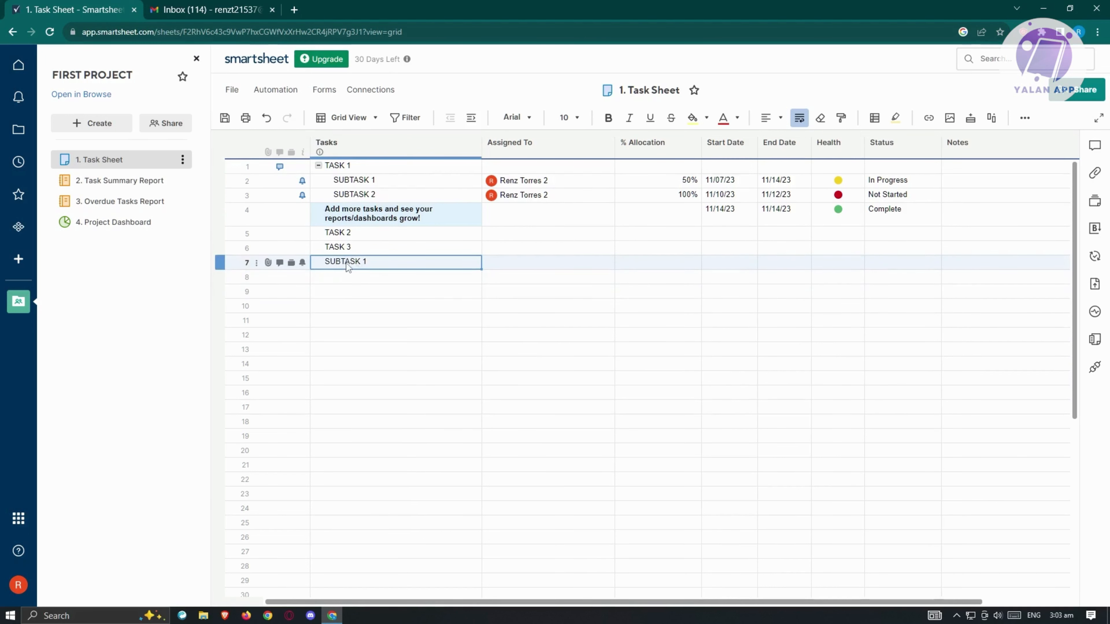
click(474, 118)
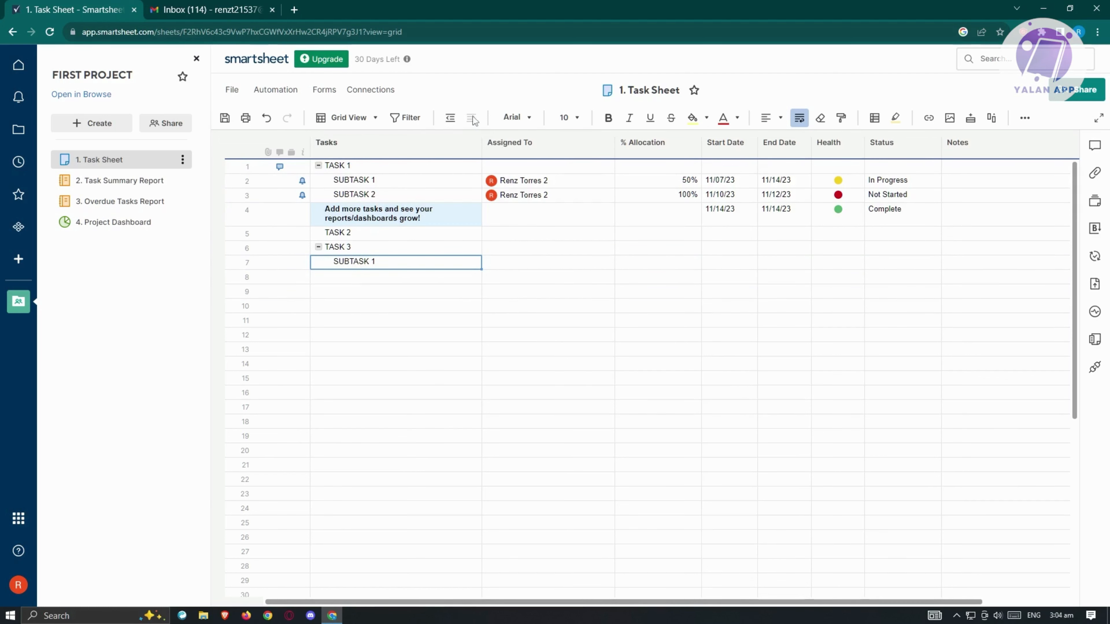
click(387, 307)
click(318, 247)
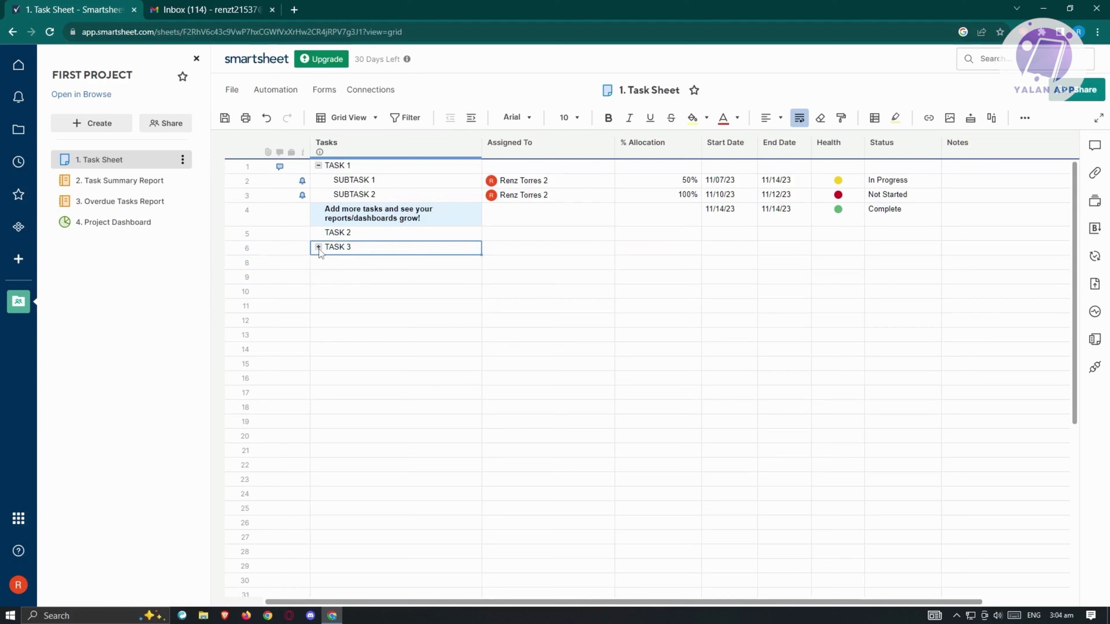
click(319, 248)
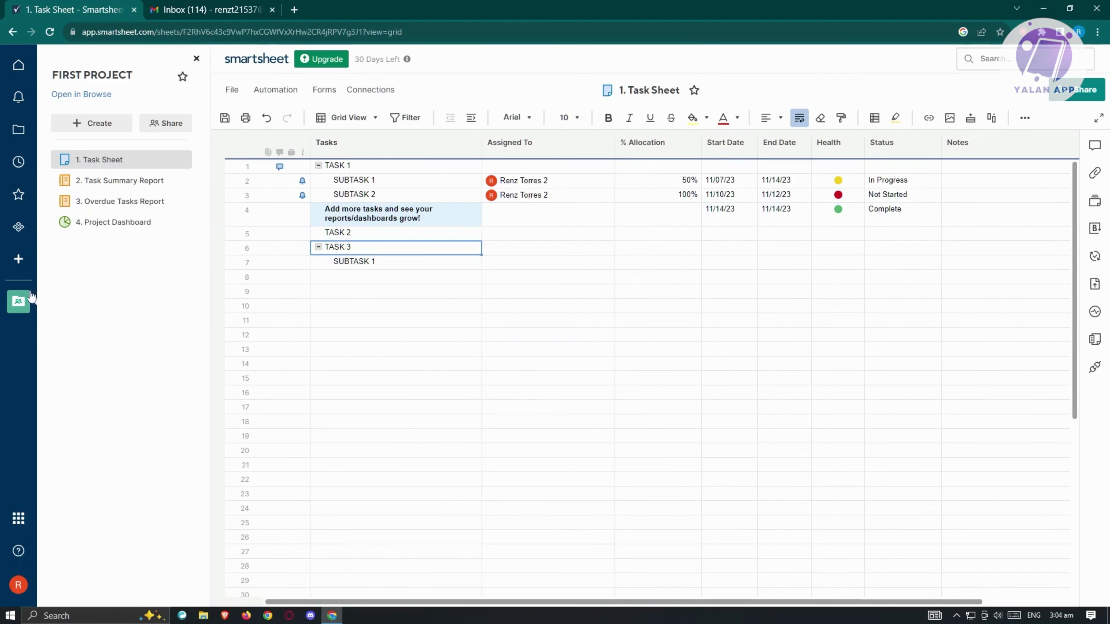
- Leave the Task Sheet for the FIRST PROJECT workspace listing, saving the sheet's changes
click(17, 130)
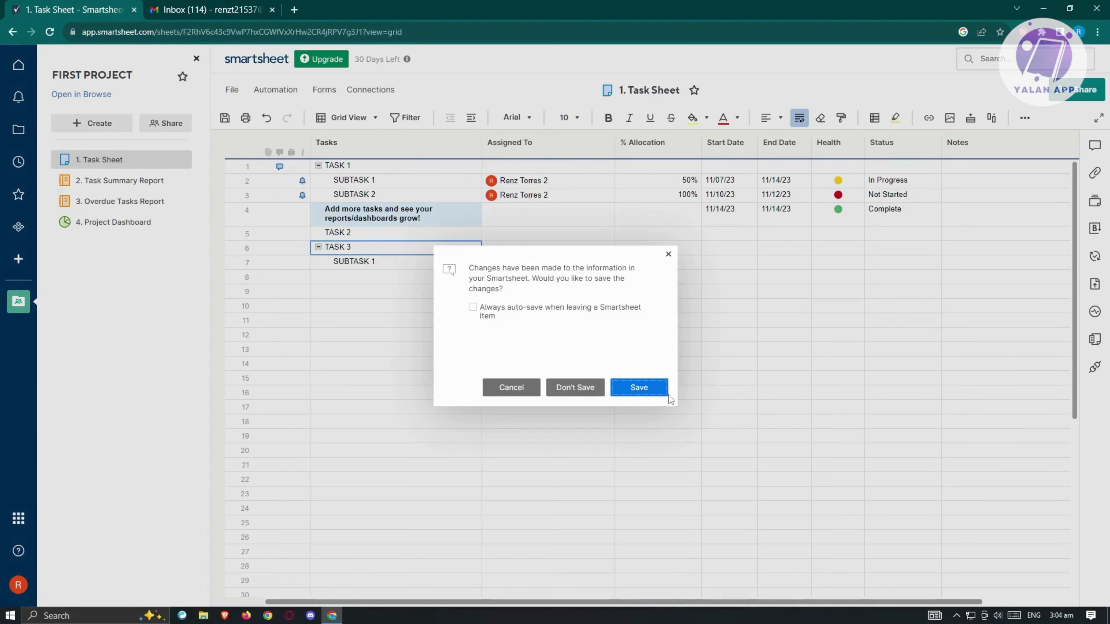
click(659, 390)
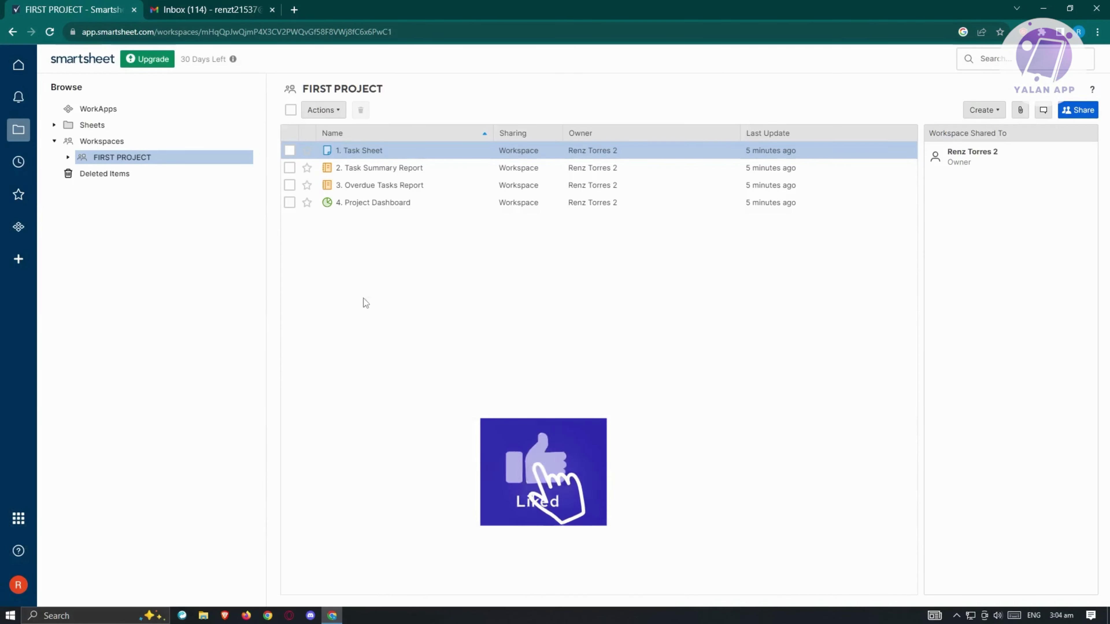
- Create a new workspace named PROJECT 2 in the Workspaces listing
click(97, 149)
right_click(349, 217)
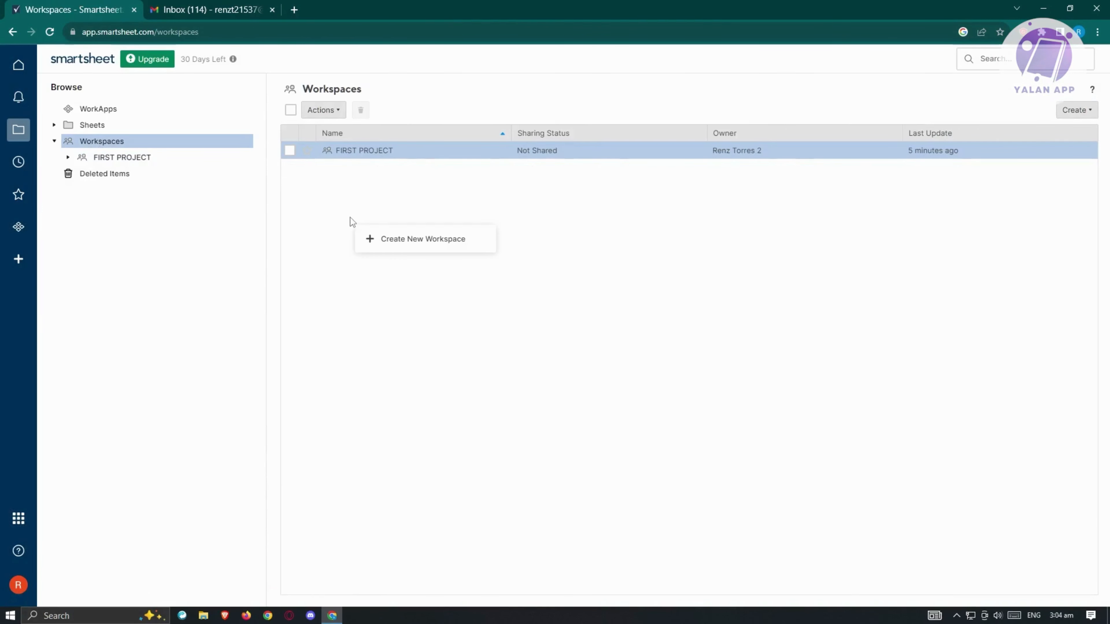
click(407, 238)
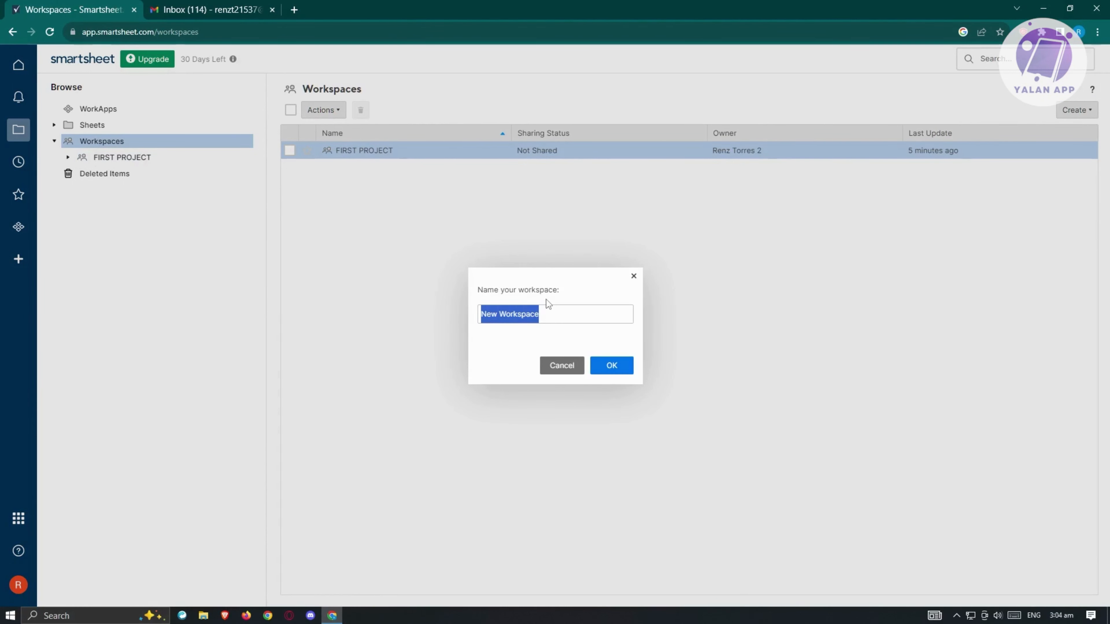
text(PROJ)
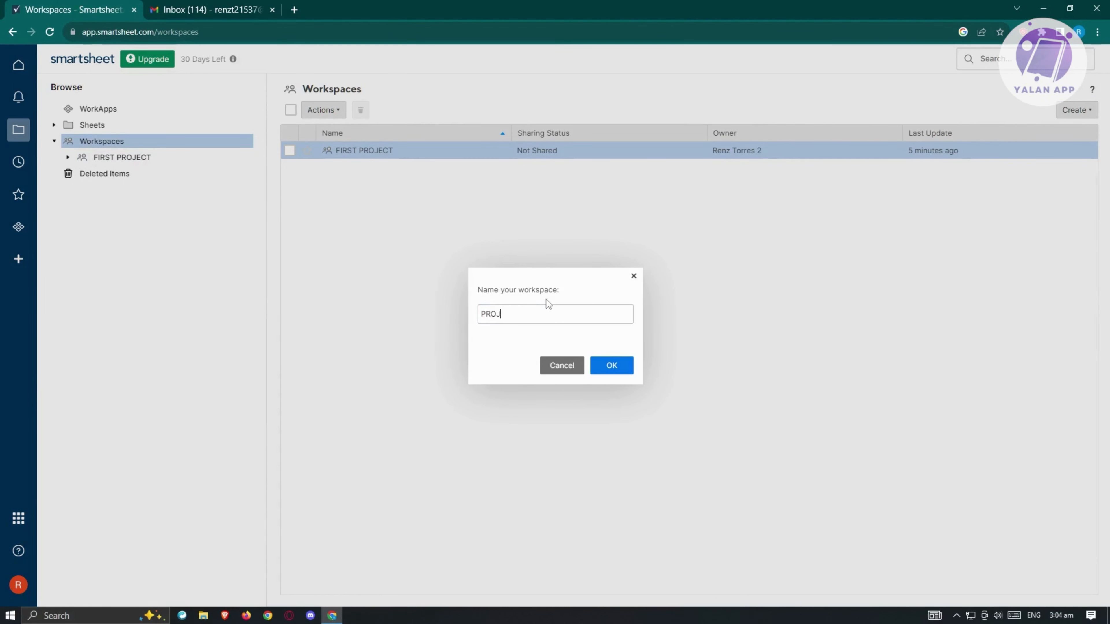
text(ECT 2)
click(625, 366)
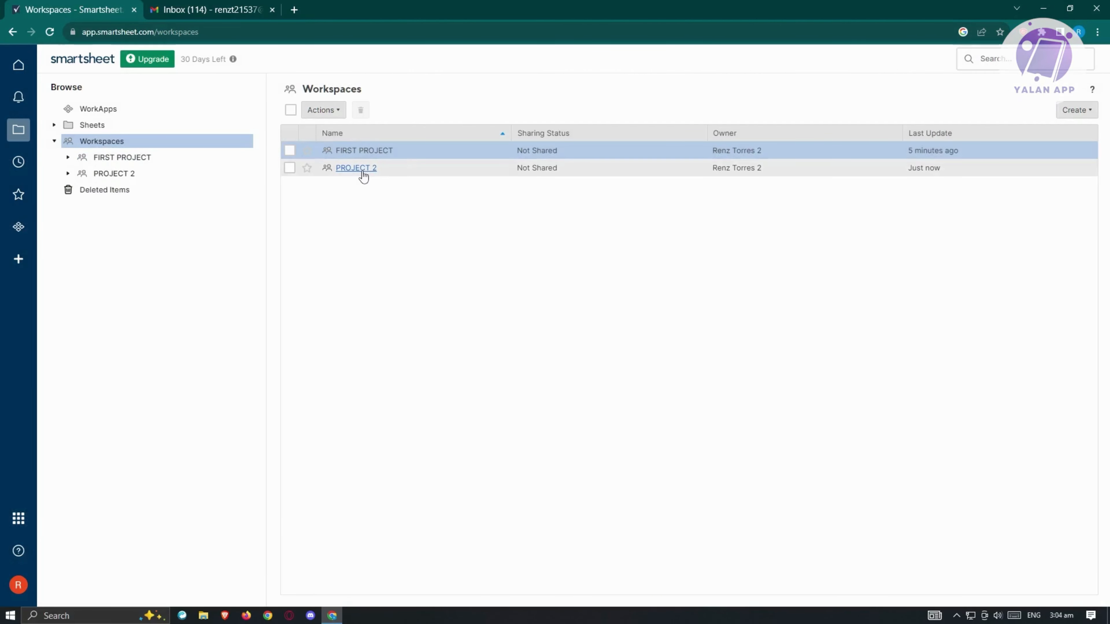
- Add a Project sheet to the PROJECT 2 workspace, keeping the default name New Sheet
click(115, 173)
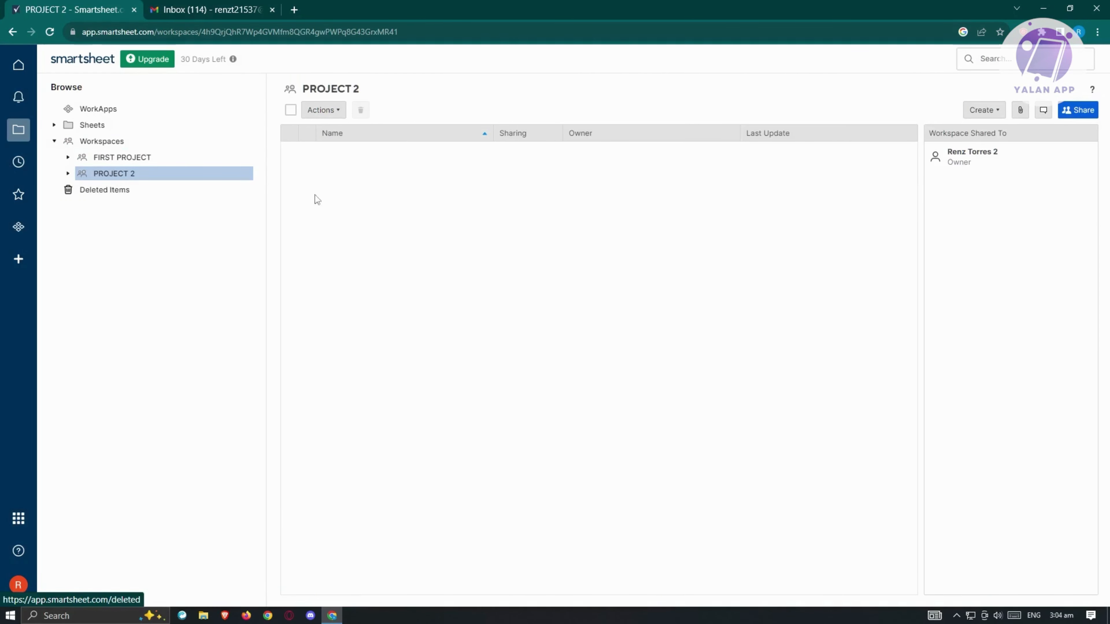
right_click(340, 160)
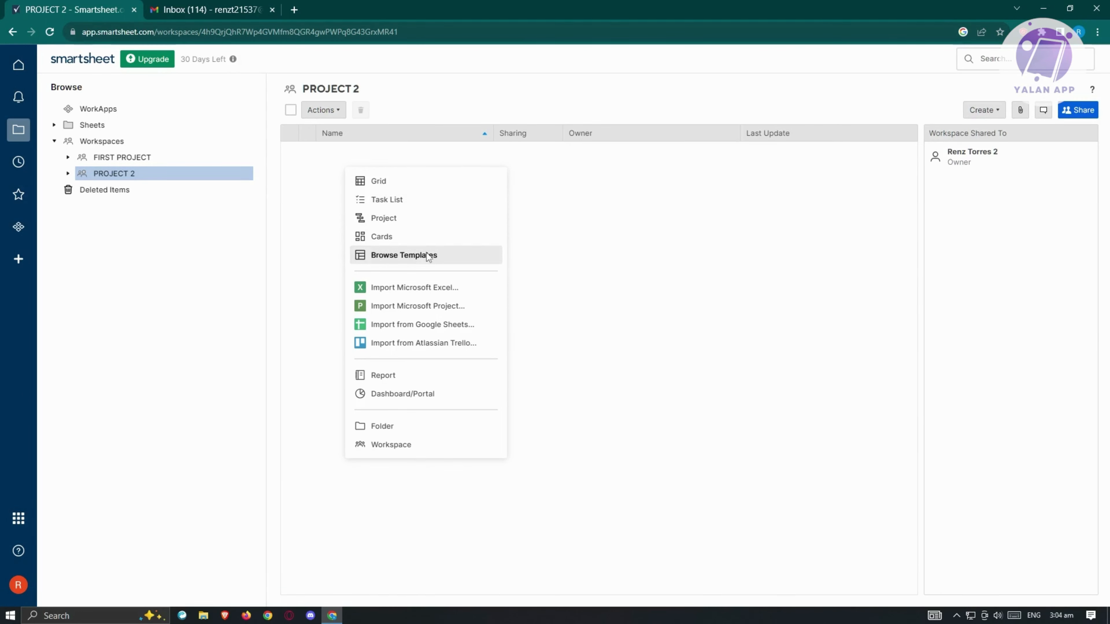
click(382, 220)
click(619, 367)
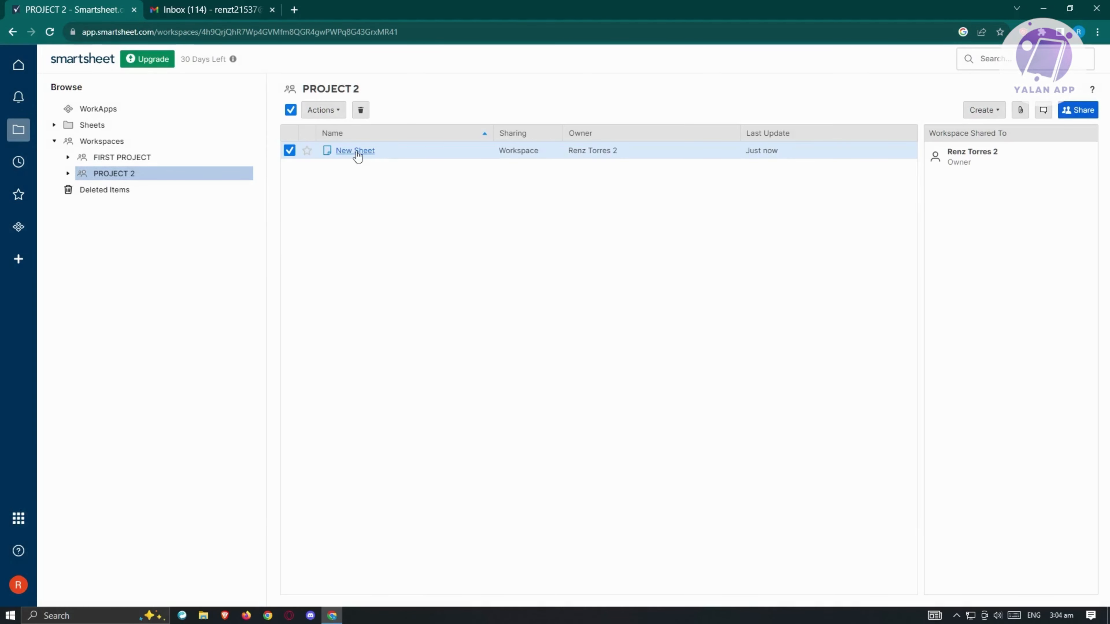
- Open New Sheet to view its Gantt layout and return to the workspace browser
click(355, 150)
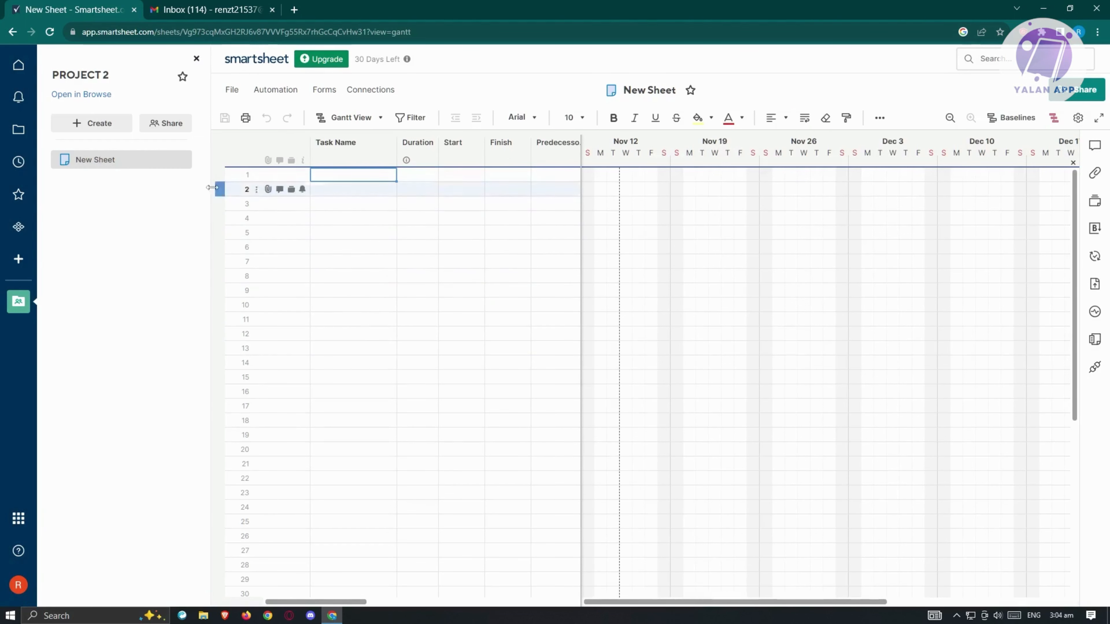
click(19, 129)
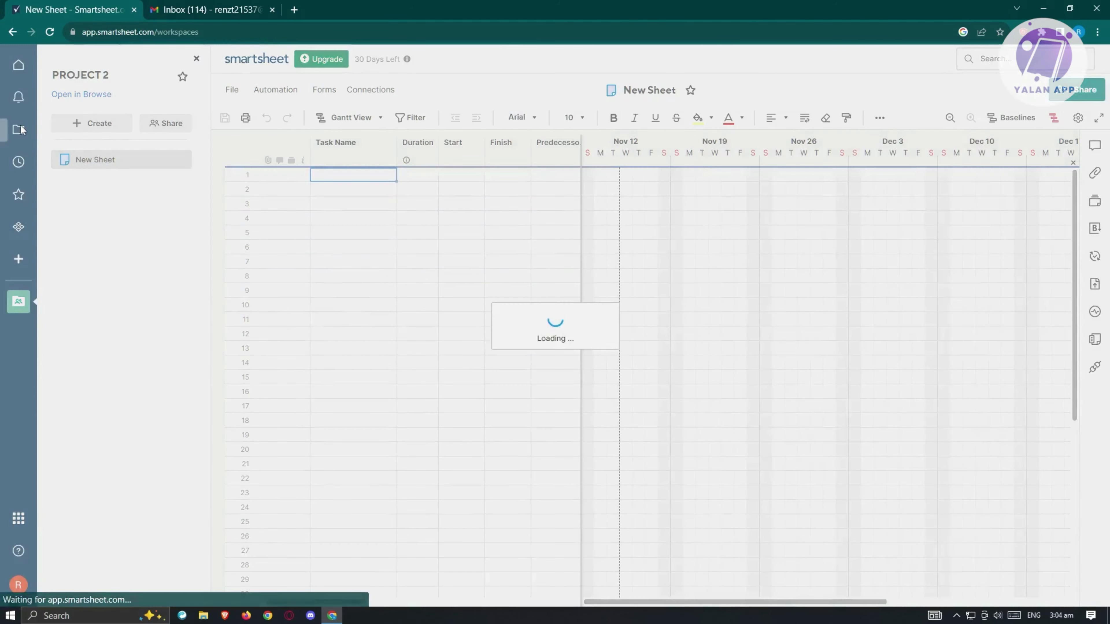